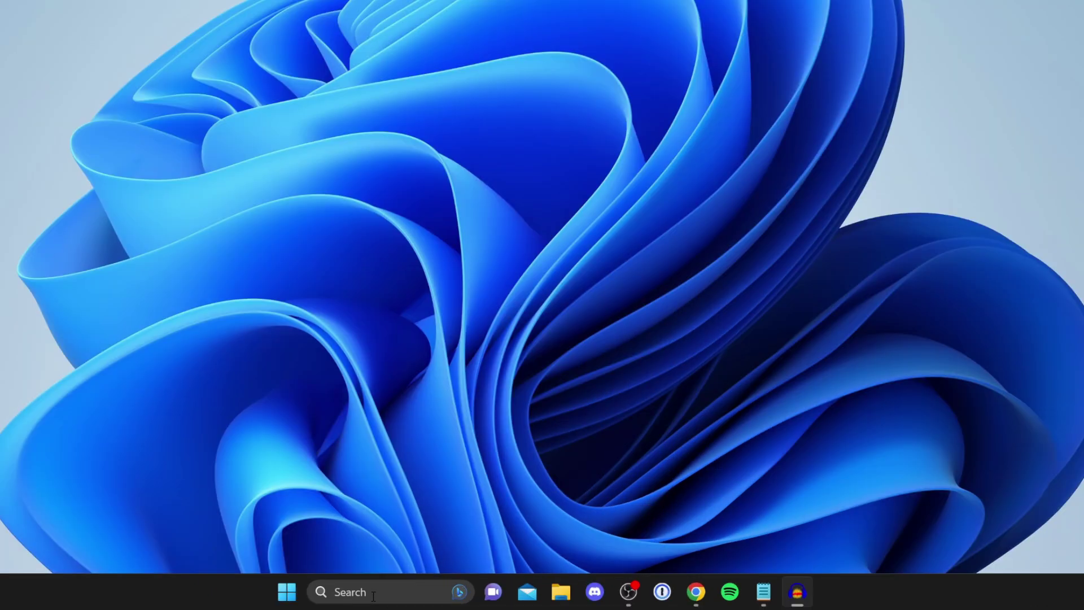
Create a system restore point with the description 14/04
{"action": "left_click", "coordinate": [426, 599]}
{"action": "type", "text": "rest"}
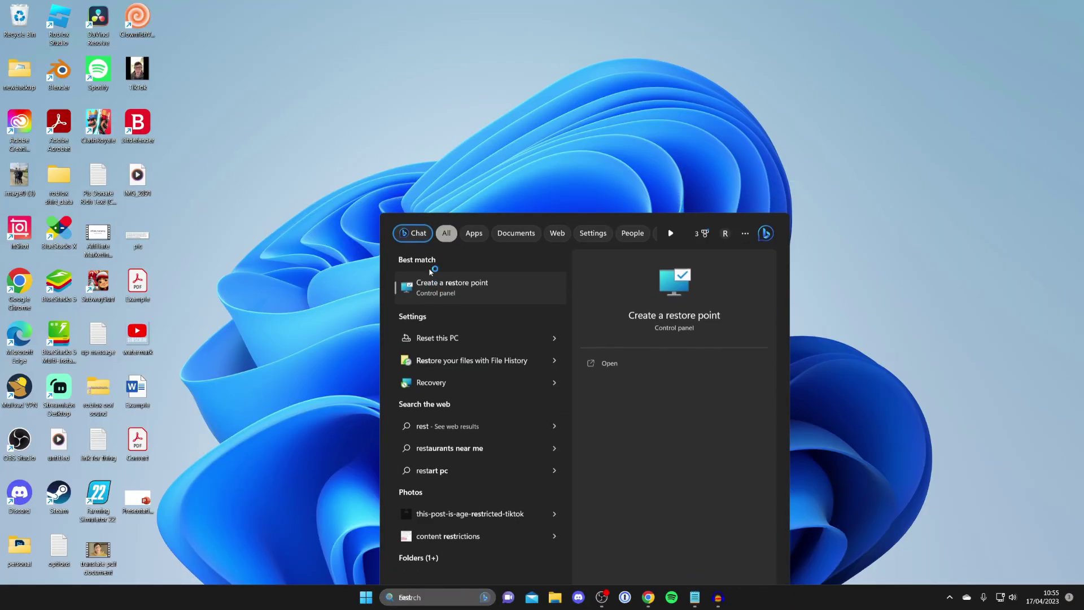
{"action": "left_click", "coordinate": [412, 116]}
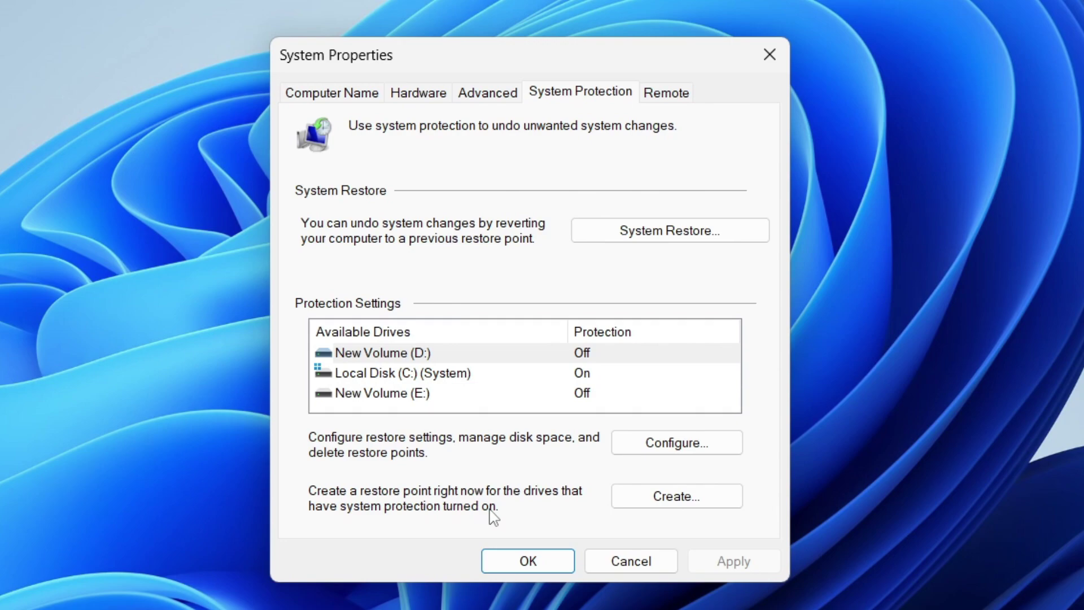
{"action": "left_click", "coordinate": [669, 503]}
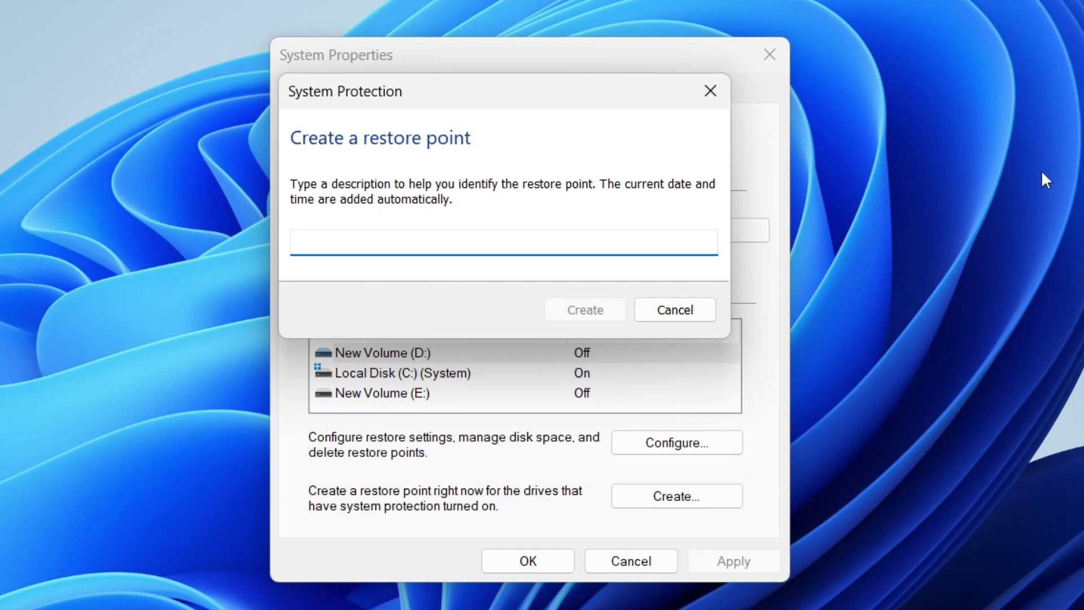
{"action": "type", "text": "14/04"}
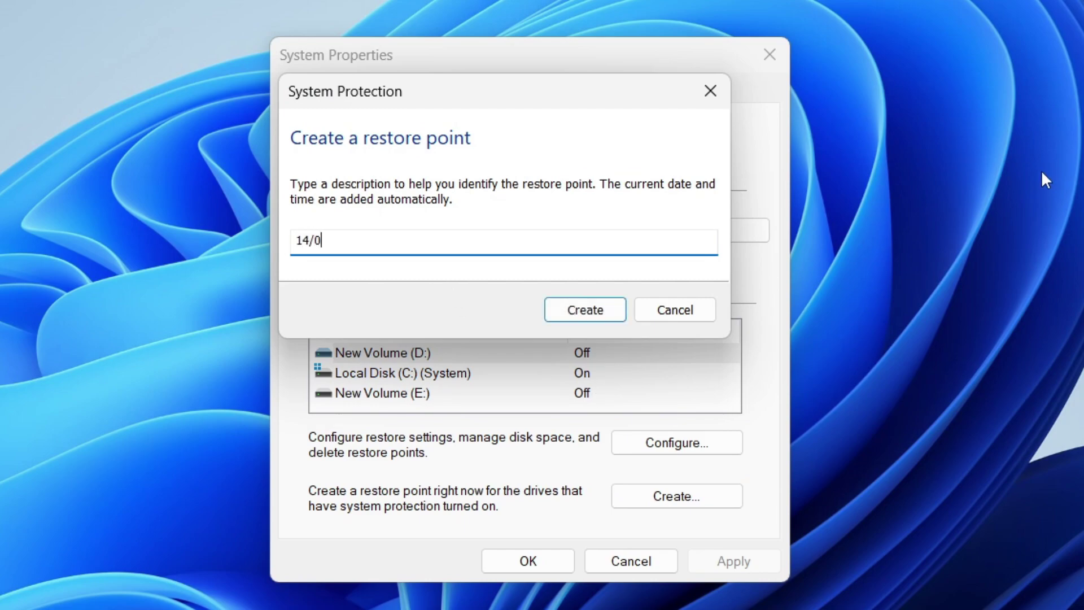
{"action": "left_click", "coordinate": [602, 317]}
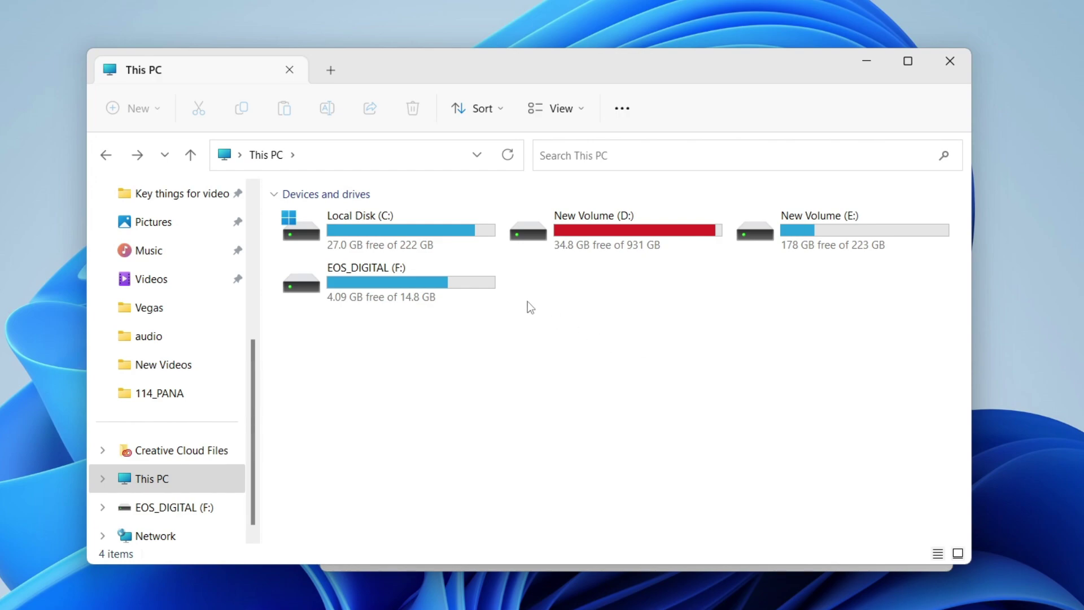
Open Local Disk (C:) from This PC and browse the Program Files folder
{"action": "mouse_move", "coordinate": [358, 227]}
{"action": "left_click", "coordinate": [160, 487]}
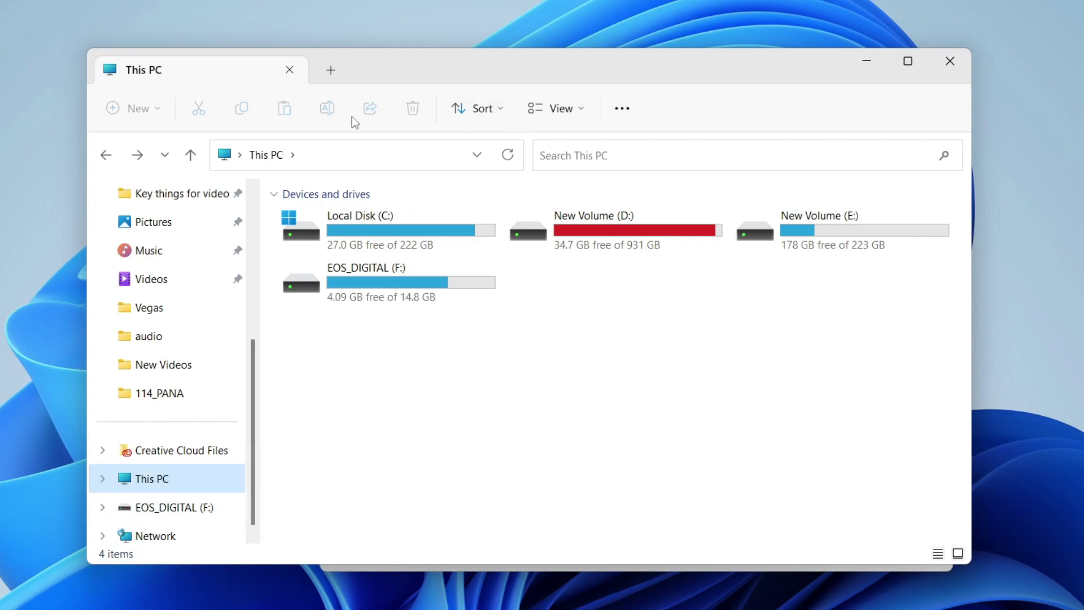
{"action": "left_click", "coordinate": [372, 228]}
{"action": "double_click", "coordinate": [372, 228]}
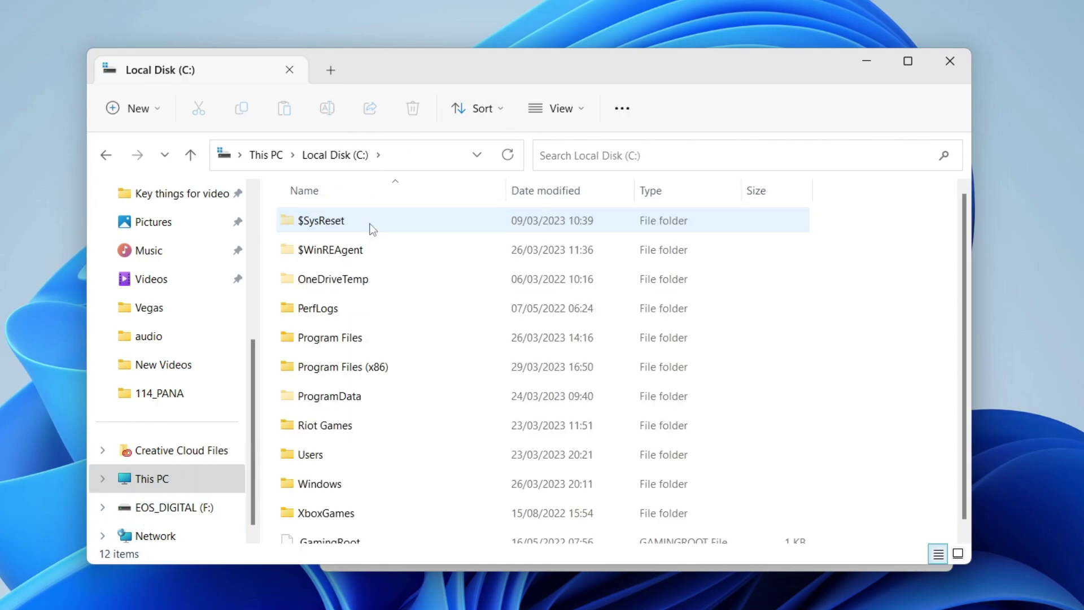
{"action": "left_click", "coordinate": [375, 337]}
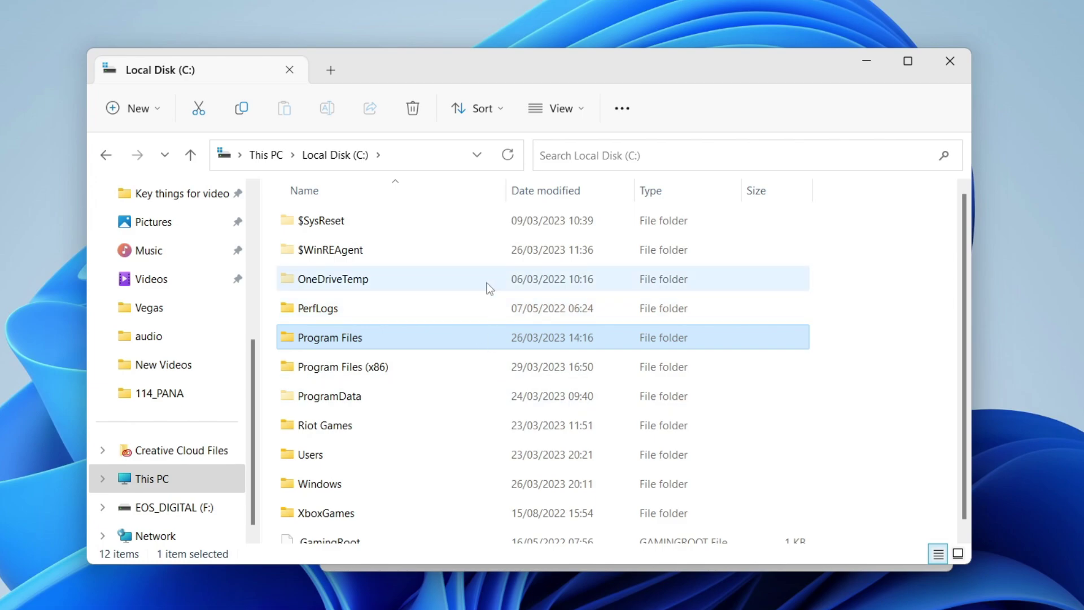
{"action": "double_click", "coordinate": [496, 335]}
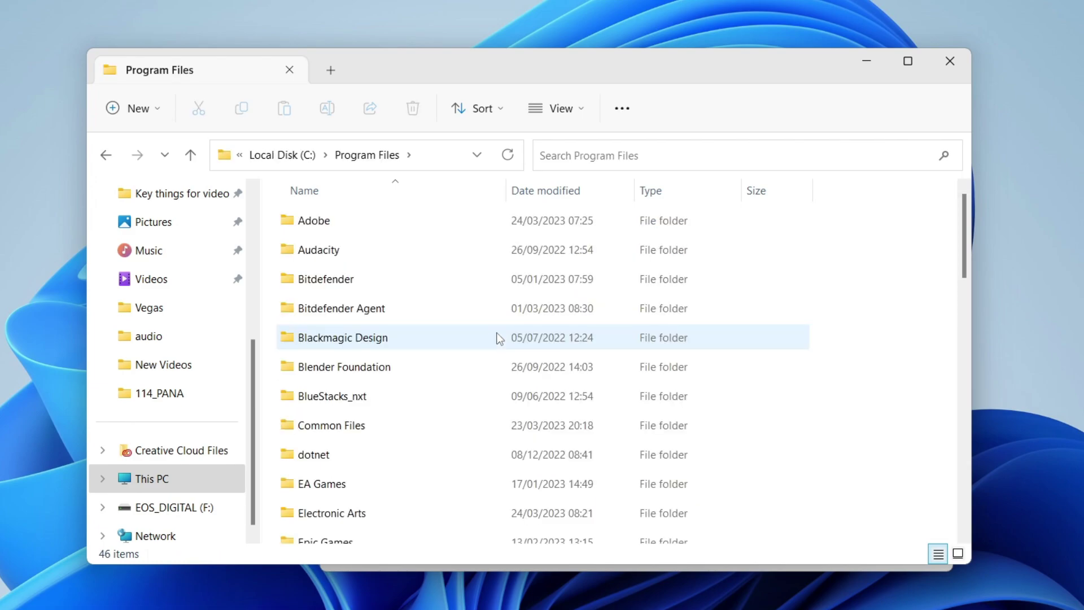
{"action": "scroll", "coordinate": [497, 333], "scroll_direction": "down", "scroll_amount": 7}
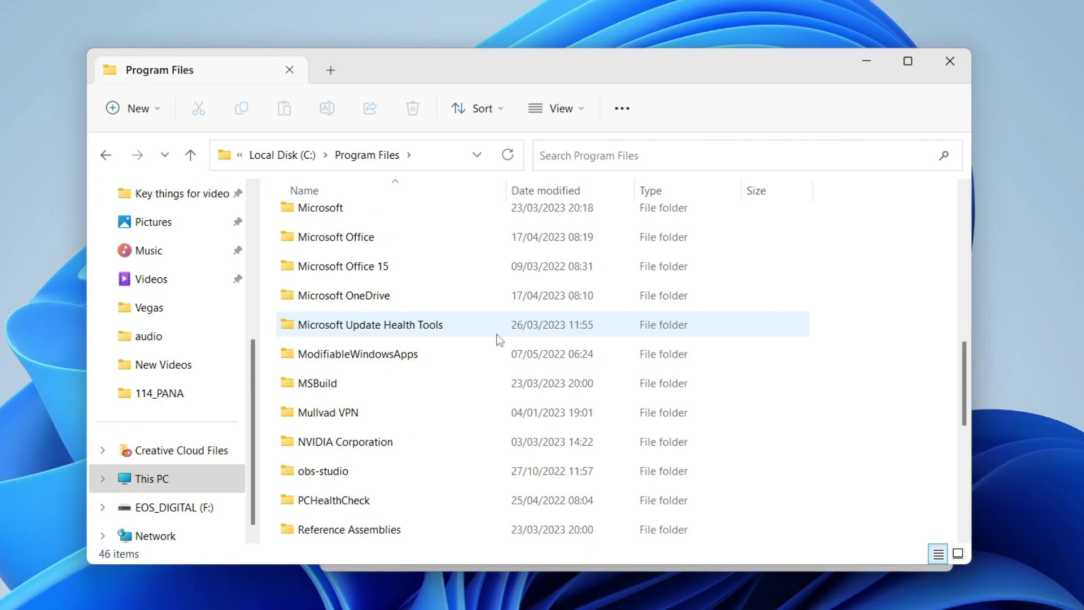
{"action": "scroll", "coordinate": [500, 339], "scroll_direction": "down", "scroll_amount": 5}
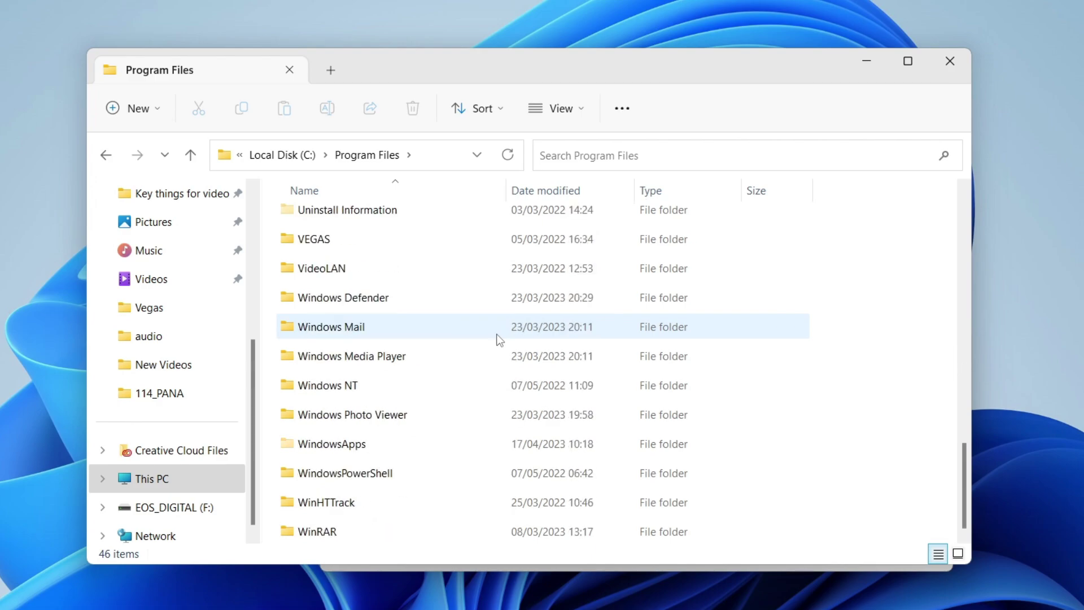
{"action": "scroll", "coordinate": [500, 339], "scroll_direction": "up", "scroll_amount": 12}
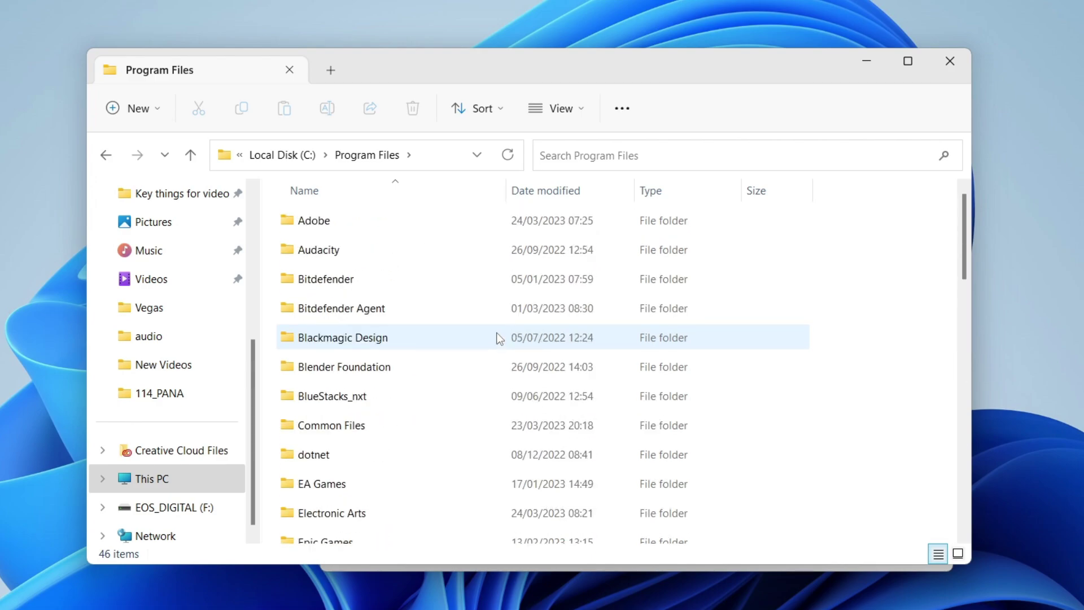
{"action": "scroll", "coordinate": [499, 339], "scroll_direction": "down", "scroll_amount": 1}
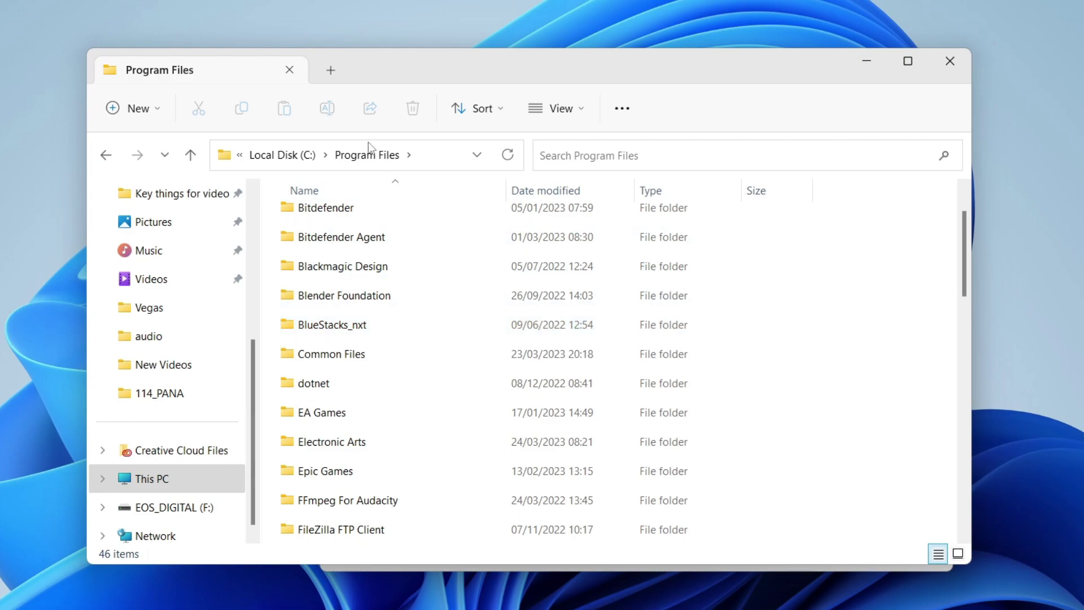
Return to Local Disk (C:) and open Program Files (x86)\ExpressVPN
{"action": "left_click", "coordinate": [274, 157]}
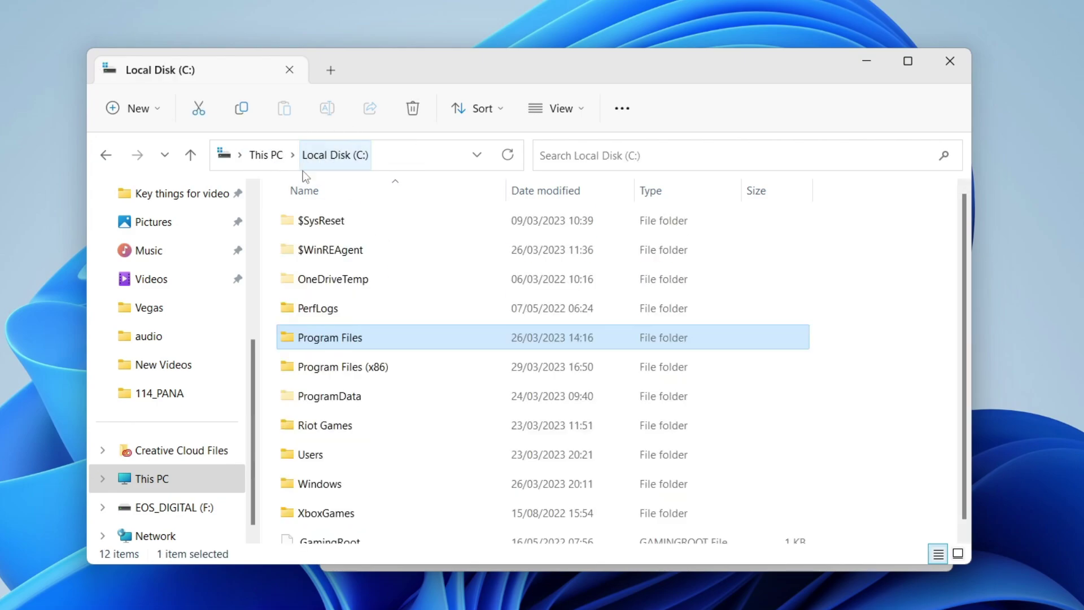
{"action": "double_click", "coordinate": [415, 367]}
{"action": "scroll", "coordinate": [414, 368], "scroll_direction": "down", "scroll_amount": 1}
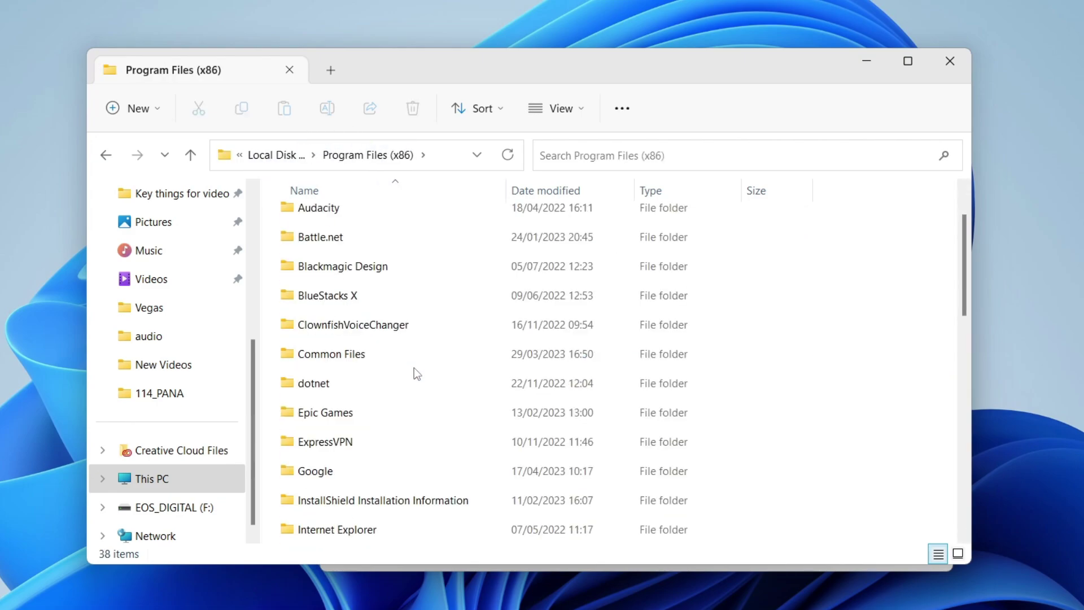
{"action": "left_click", "coordinate": [401, 440]}
{"action": "scroll", "coordinate": [343, 385], "scroll_direction": "down", "scroll_amount": 1}
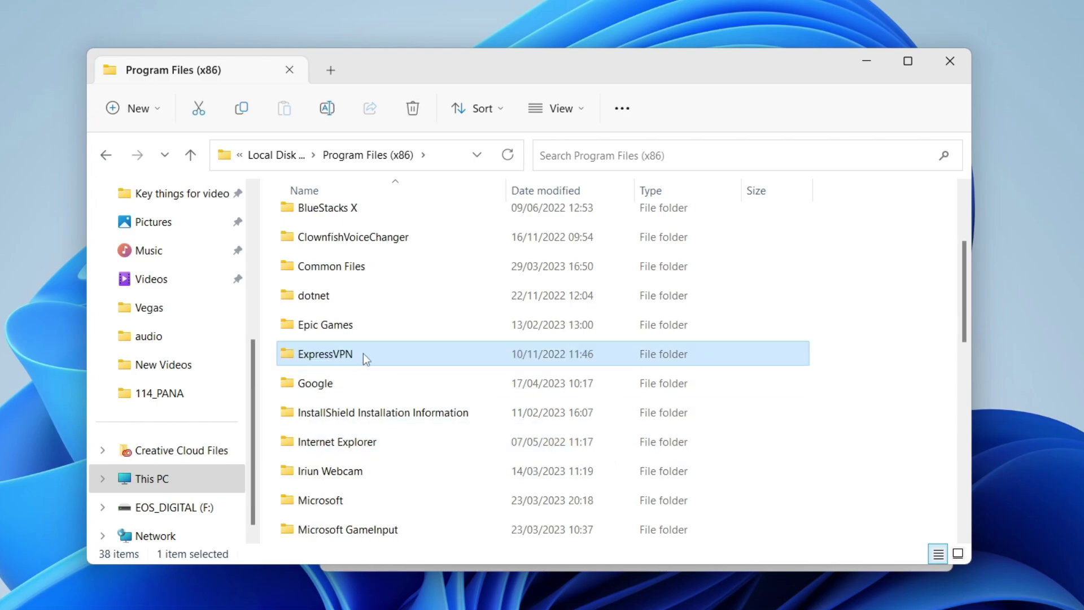
{"action": "double_click", "coordinate": [346, 364]}
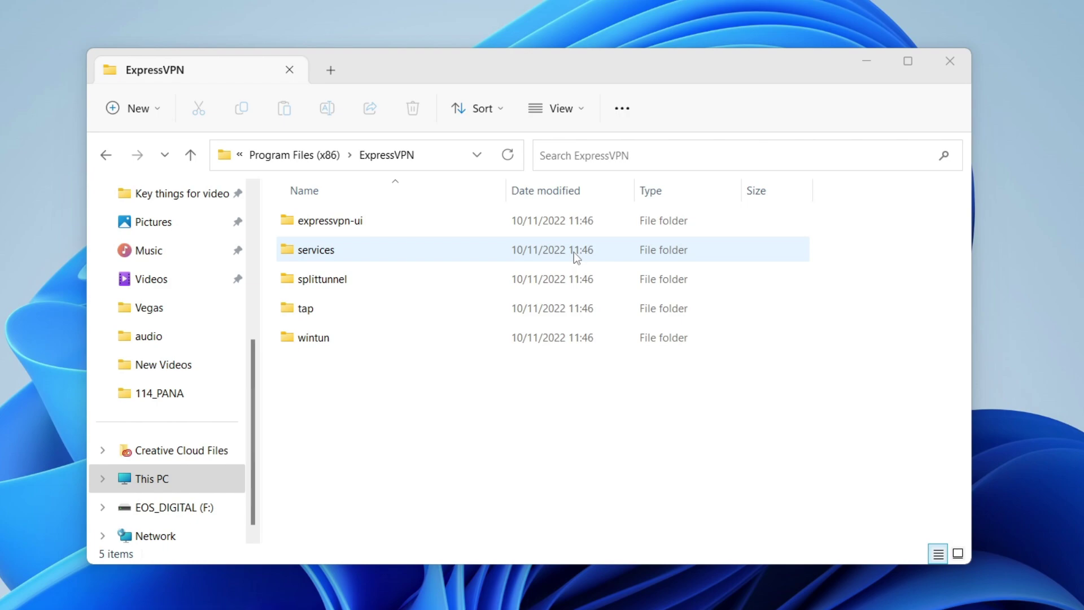
Move the Notepad notes aside and delete the 'before' placeholder in the robocopy line
{"action": "key", "text": "alt+Tab"}
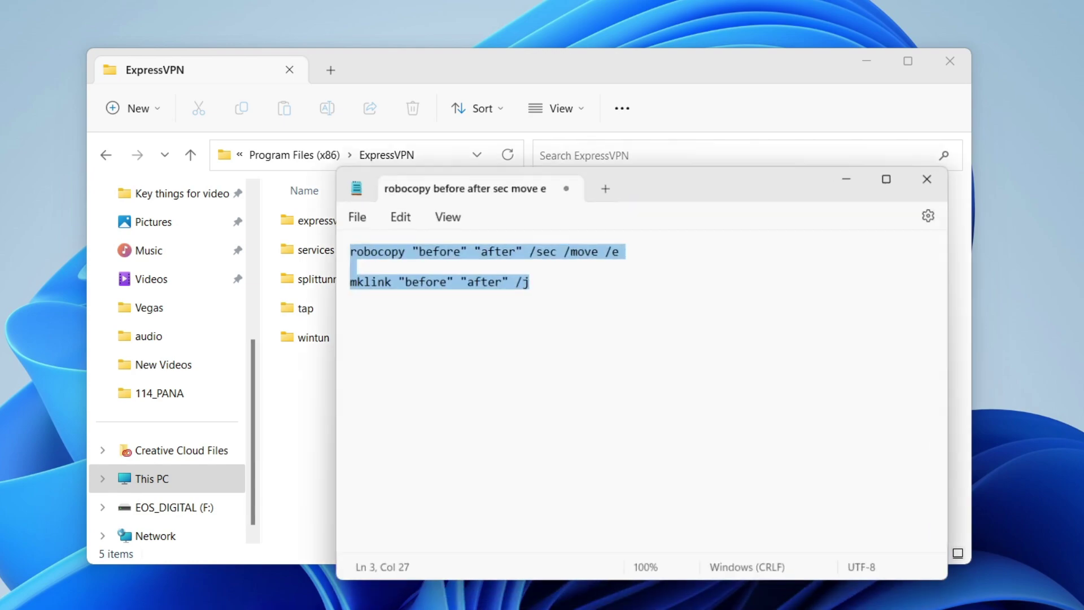
{"action": "left_click", "coordinate": [585, 236]}
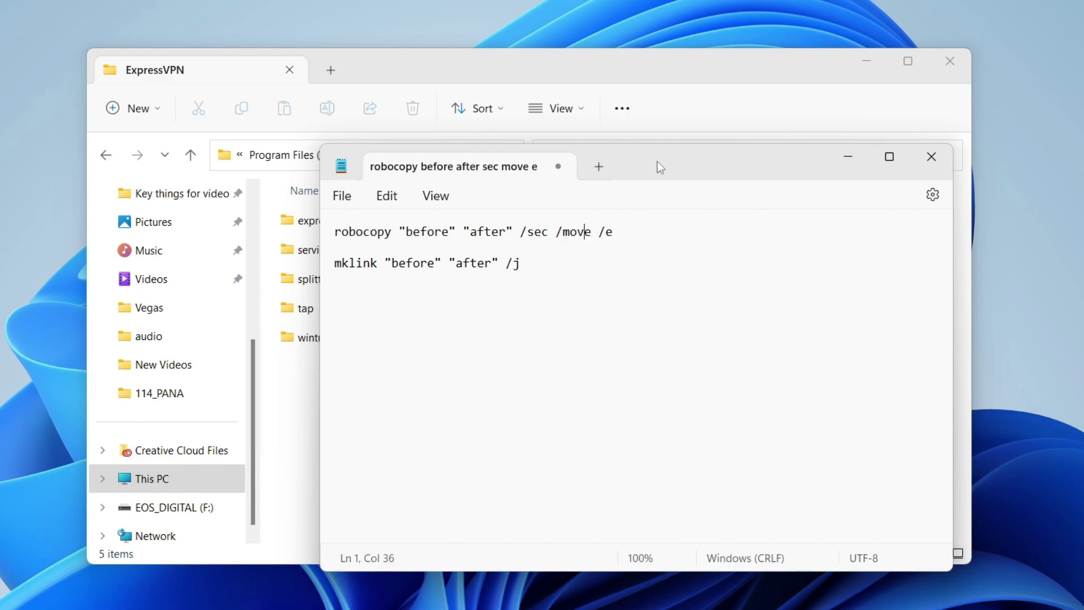
{"action": "left_click_drag", "start_coordinate": [657, 162], "coordinate": [927, 240]}
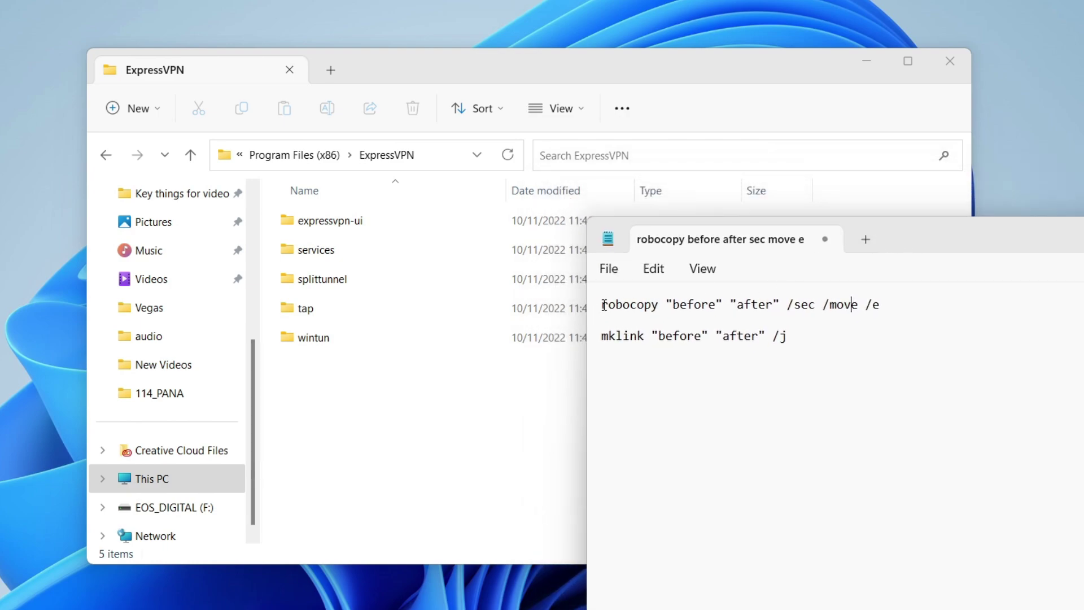
{"action": "double_click", "coordinate": [702, 305]}
{"action": "left_click", "coordinate": [714, 306]}
{"action": "key", "text": "BackSpace"}
{"action": "key", "text": "BackSpace"}
{"action": "key", "text": "BackSpace"}
{"action": "key", "text": "BackSpace"}
{"action": "key", "text": "BackSpace"}
{"action": "key", "text": "BackSpace"}
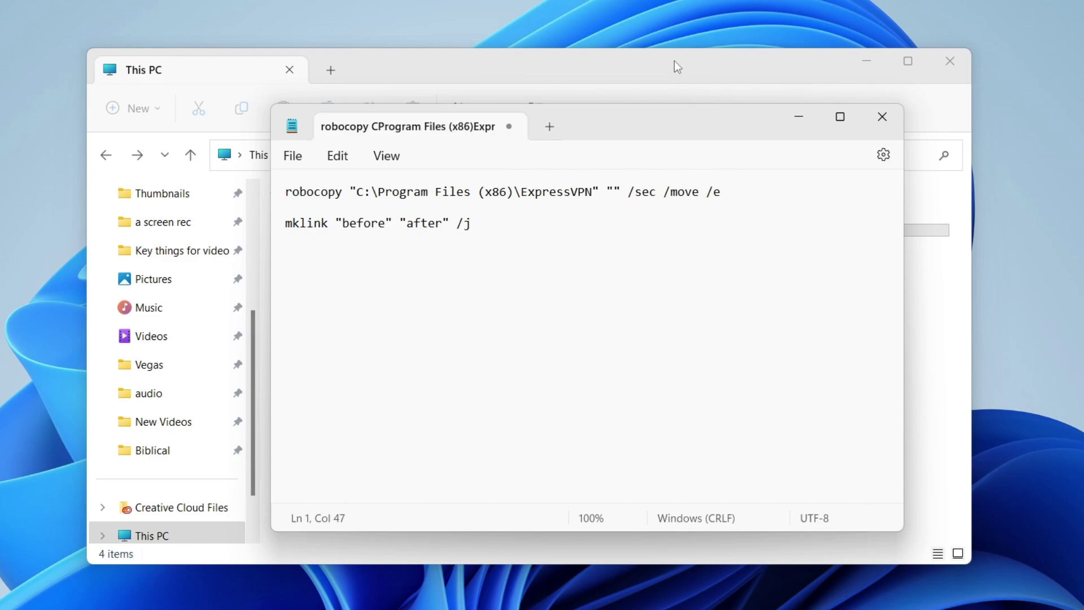
Create a new folder named Apps on New Volume (D:)
{"action": "left_click", "coordinate": [674, 61]}
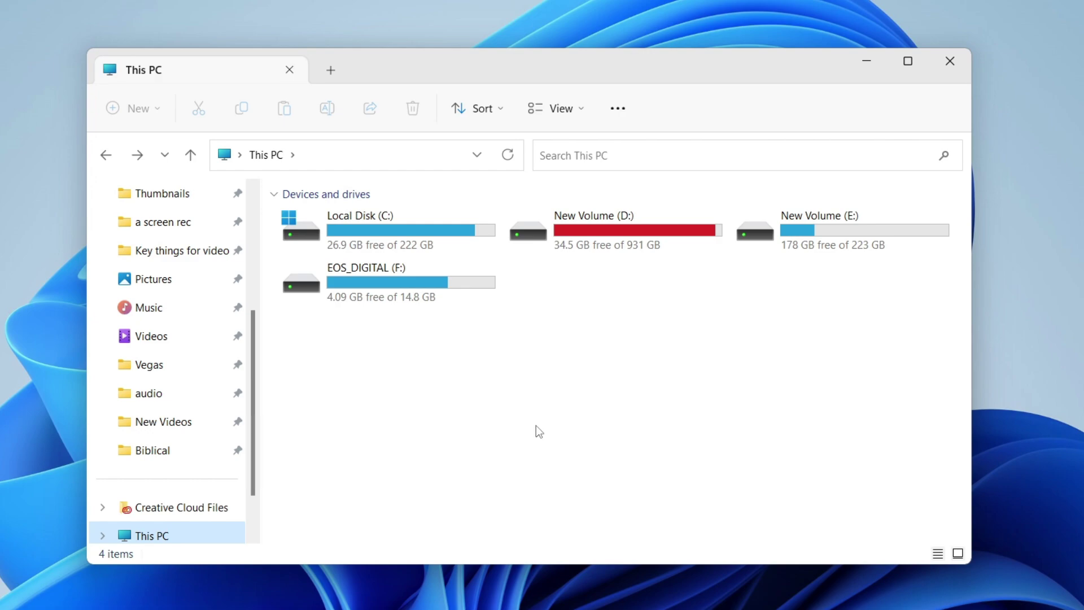
{"action": "double_click", "coordinate": [634, 233]}
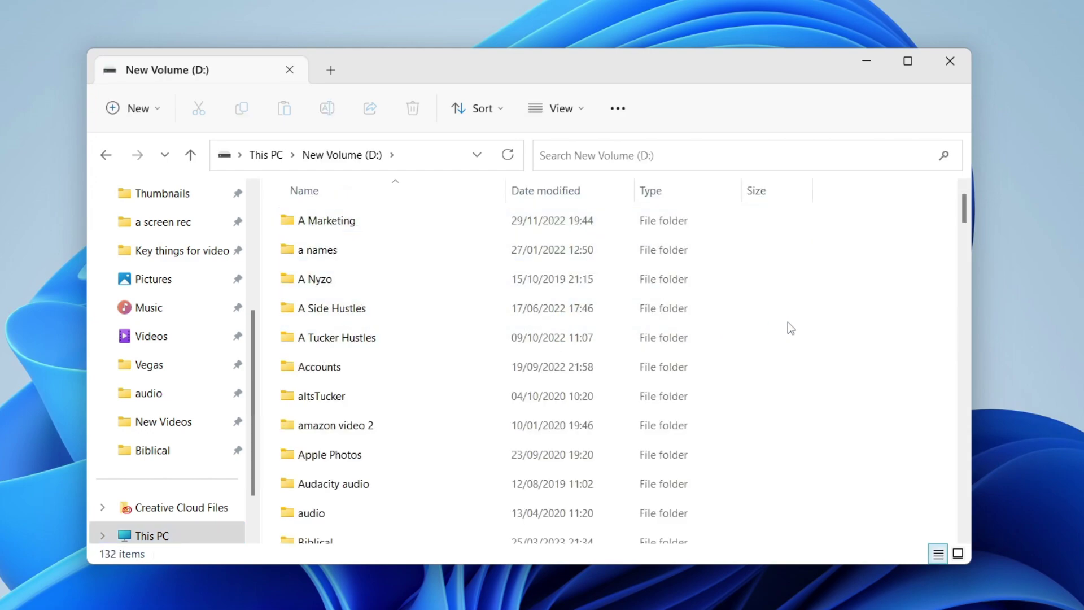
{"action": "right_click", "coordinate": [833, 326]}
{"action": "mouse_move", "coordinate": [909, 471]}
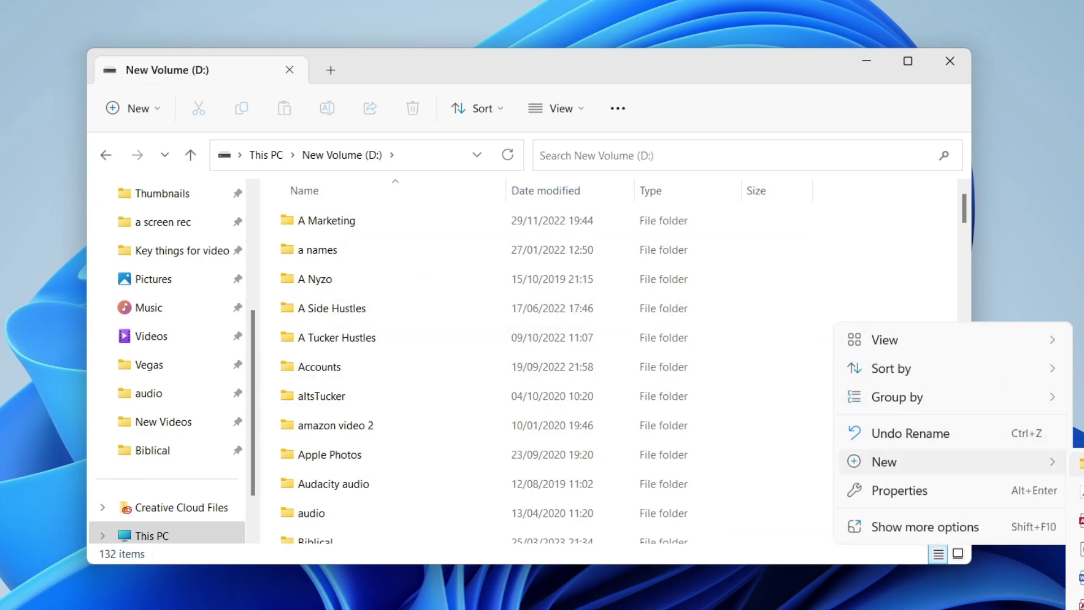
{"action": "left_click", "coordinate": [1078, 462]}
{"action": "type", "text": "Apps"}
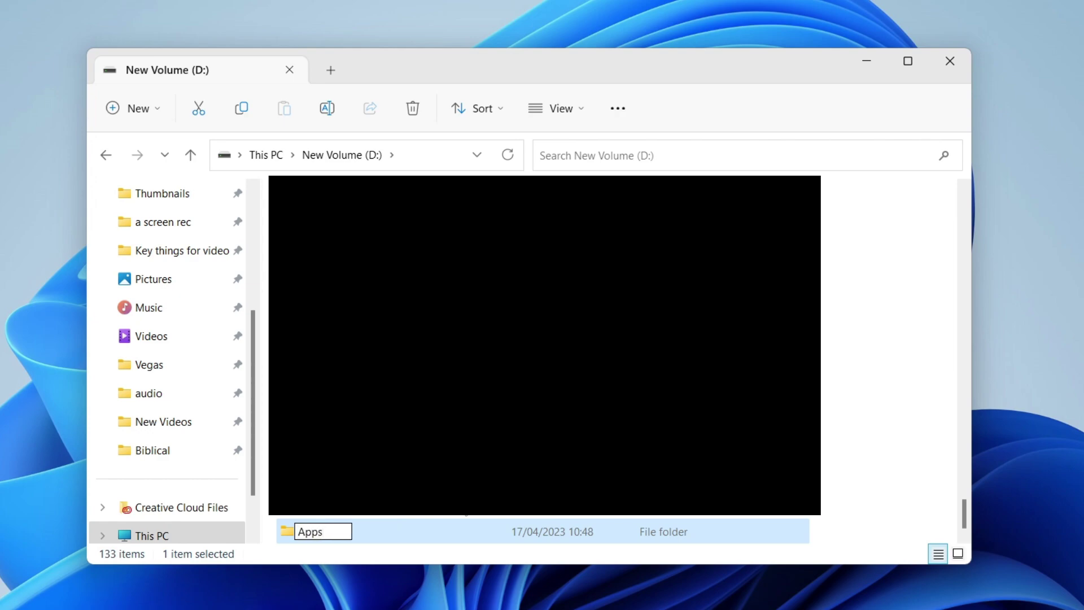
{"action": "key", "text": "Return"}
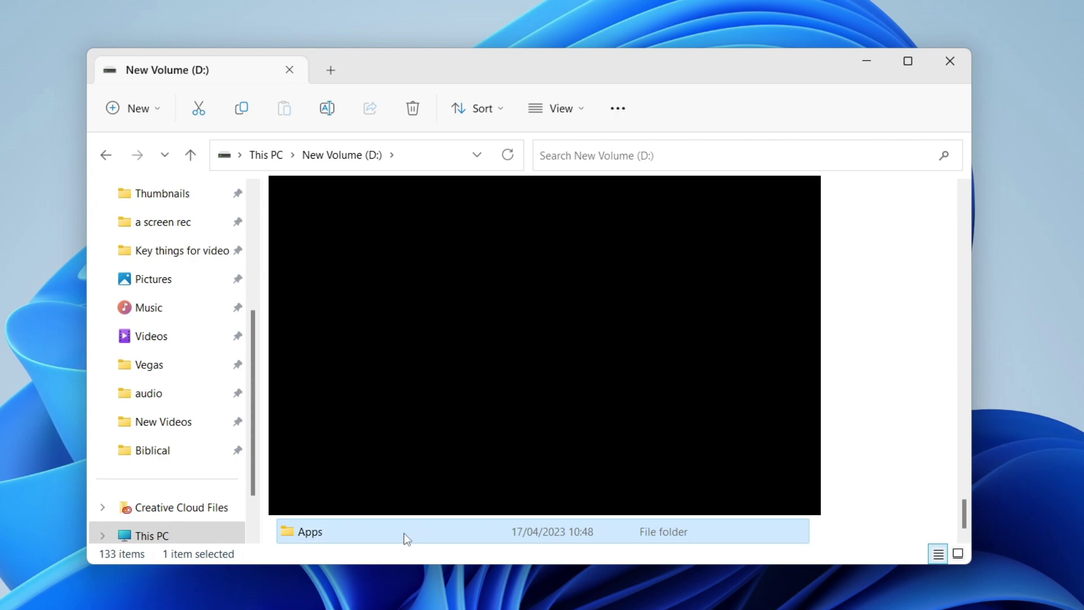
Open the Apps folder and copy its D:\Apps path from the address bar
{"action": "double_click", "coordinate": [404, 533]}
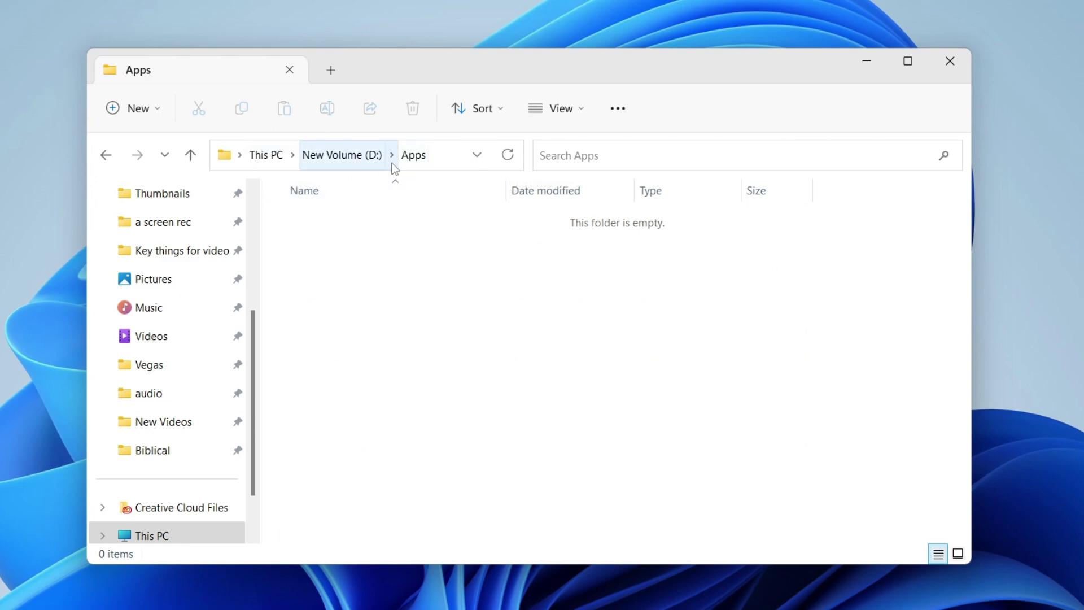
{"action": "left_click", "coordinate": [439, 158]}
{"action": "right_click", "coordinate": [253, 154]}
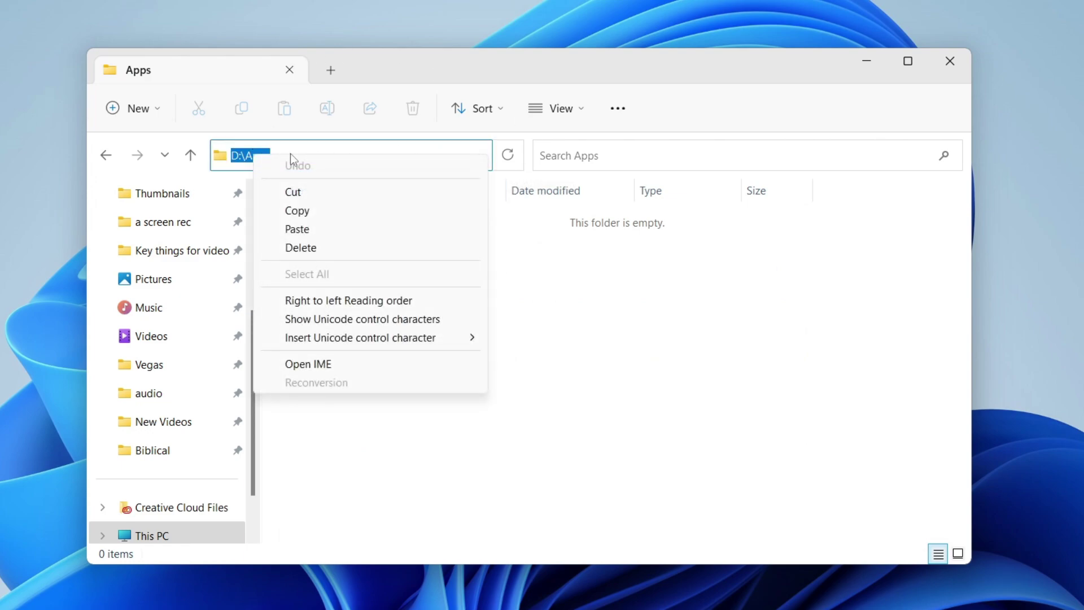
{"action": "left_click", "coordinate": [362, 214]}
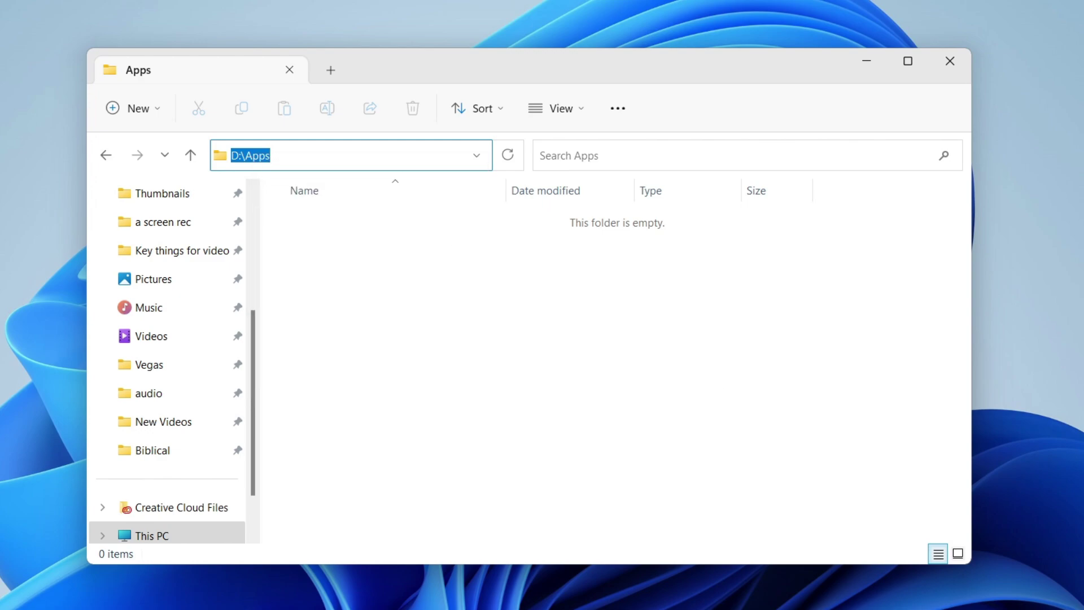
{"action": "key", "text": "alt+Tab"}
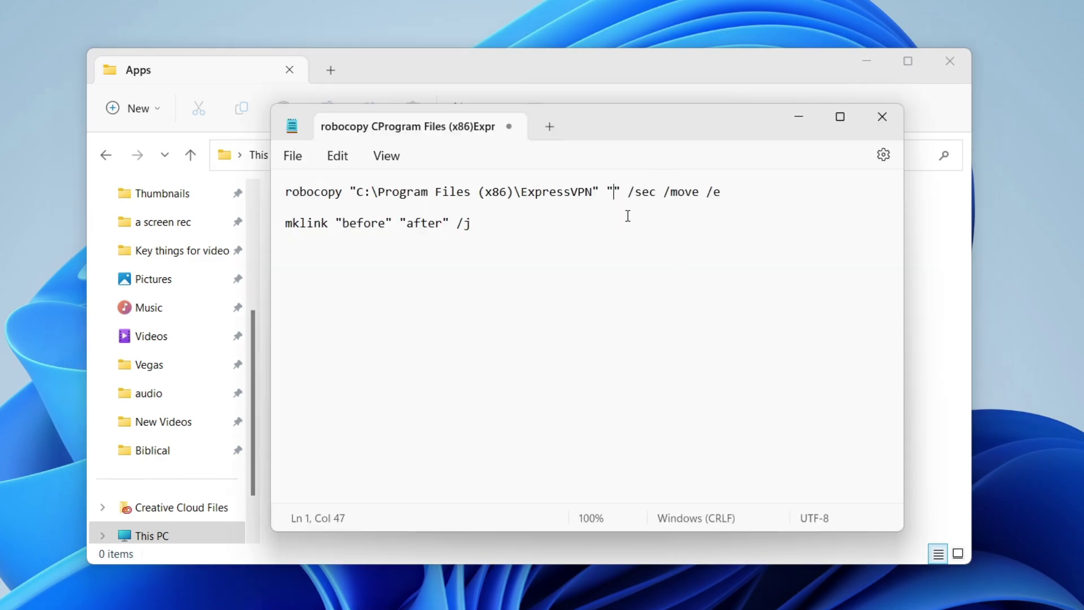
Set robocopy's destination to D:\Apps\ExpressVPN
{"action": "key", "text": "ctrl+v"}
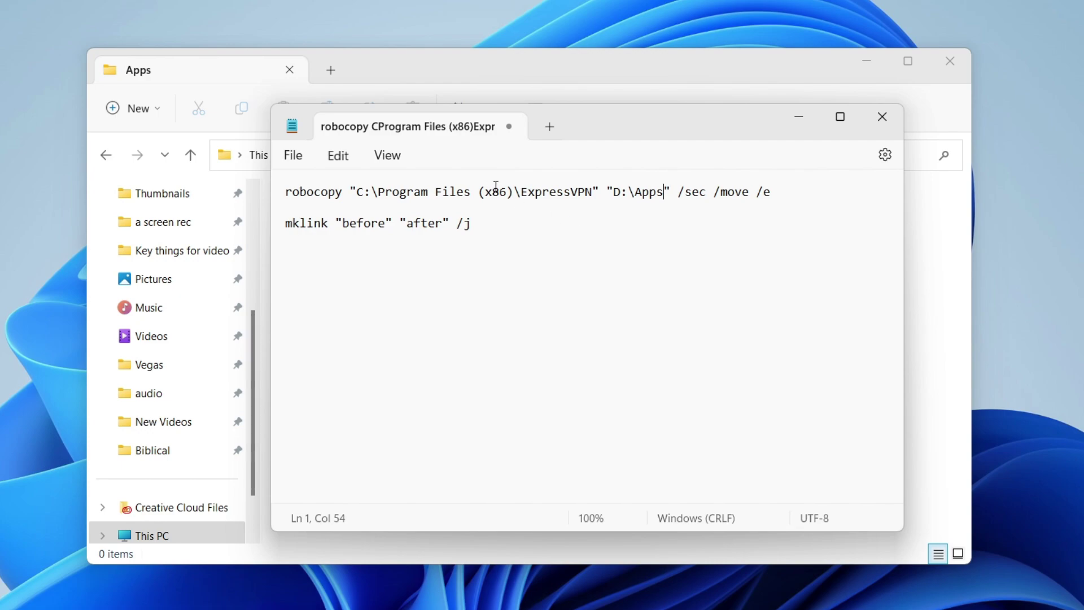
{"action": "left_click_drag", "start_coordinate": [515, 192], "coordinate": [584, 195]}
{"action": "right_click", "coordinate": [553, 195]}
{"action": "left_click", "coordinate": [571, 281]}
{"action": "left_click", "coordinate": [662, 196]}
{"action": "key", "text": "ctrl+v"}
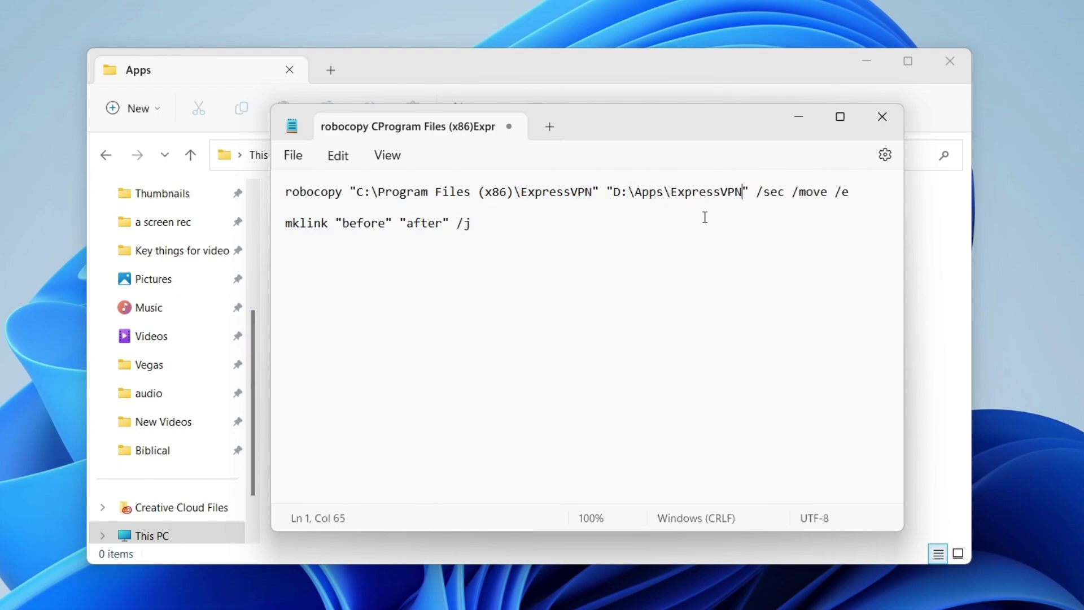
Replace mklink's 'before' placeholder with C:\Program Files (x86)\ExpressVPN
{"action": "left_click", "coordinate": [428, 191]}
{"action": "left_click", "coordinate": [684, 192]}
{"action": "left_click_drag", "start_coordinate": [593, 191], "coordinate": [355, 188]}
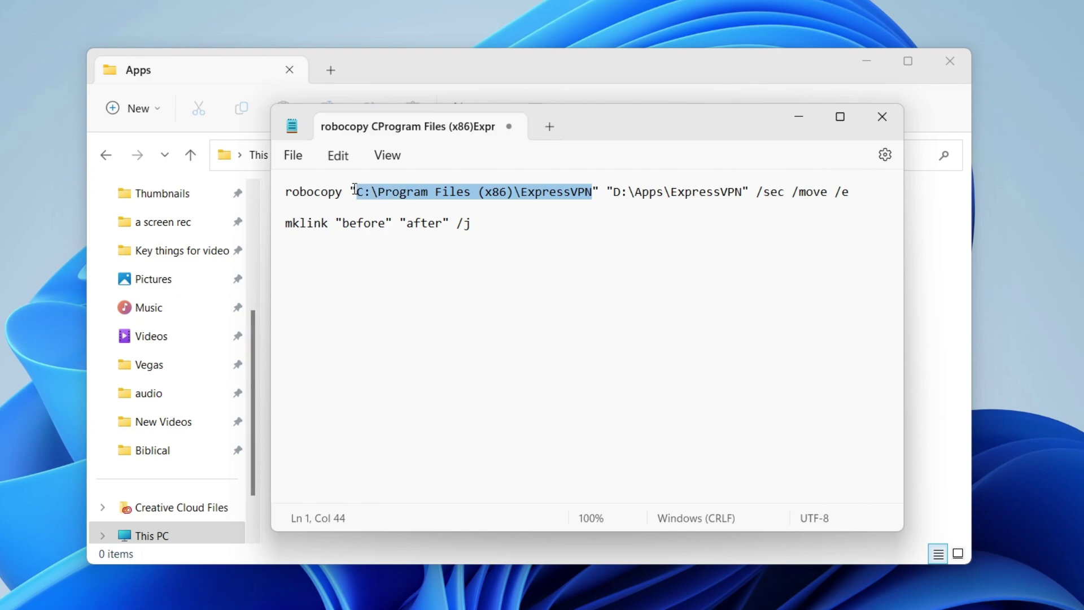
{"action": "right_click", "coordinate": [400, 189]}
{"action": "left_click", "coordinate": [466, 271]}
{"action": "double_click", "coordinate": [375, 222]}
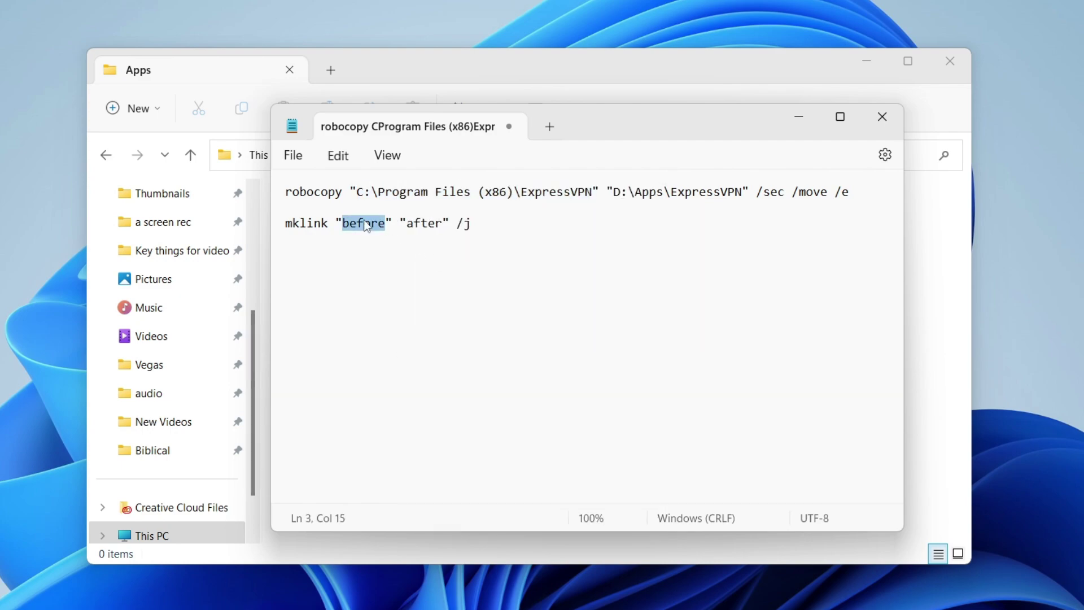
{"action": "key", "text": "BackSpace"}
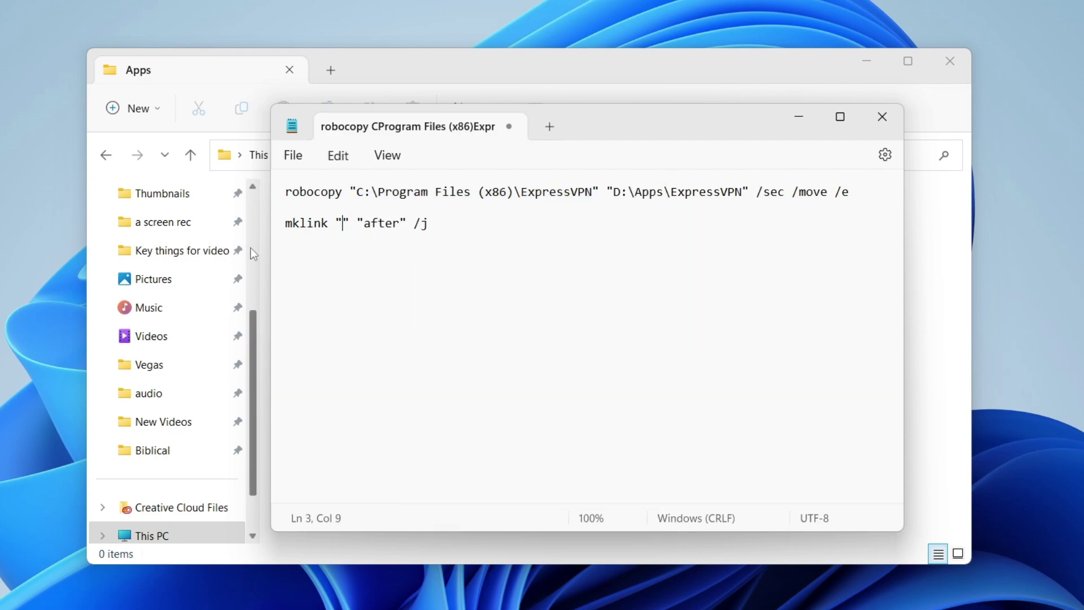
{"action": "right_click", "coordinate": [344, 225]}
{"action": "left_click", "coordinate": [403, 358]}
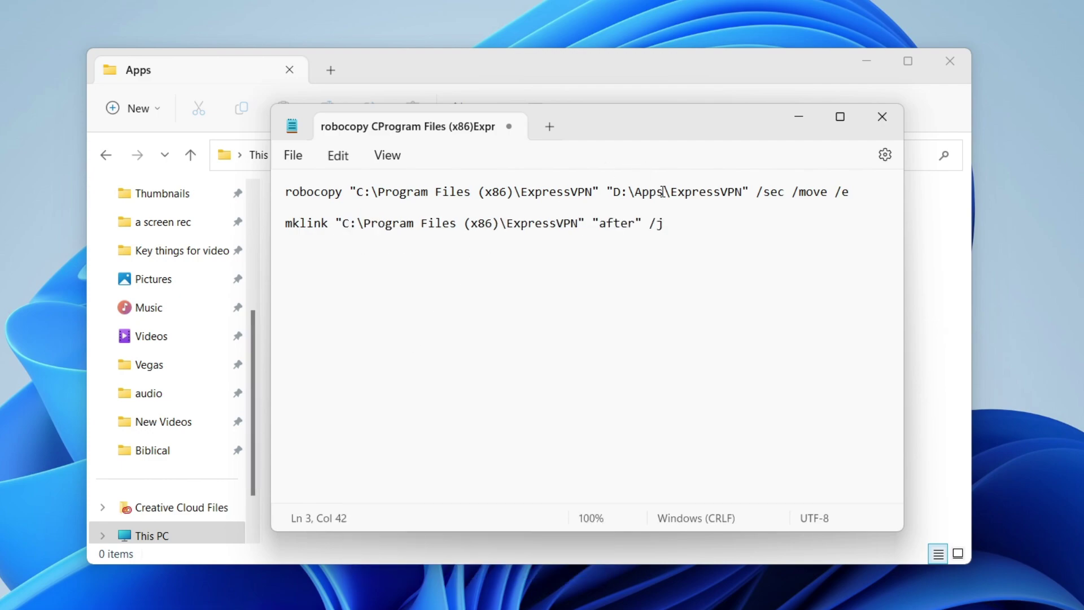
Replace mklink's 'after' placeholder with D:\Apps\ExpressVPN
{"action": "double_click", "coordinate": [617, 192]}
{"action": "left_click_drag", "start_coordinate": [625, 193], "coordinate": [744, 194]}
{"action": "right_click", "coordinate": [714, 192]}
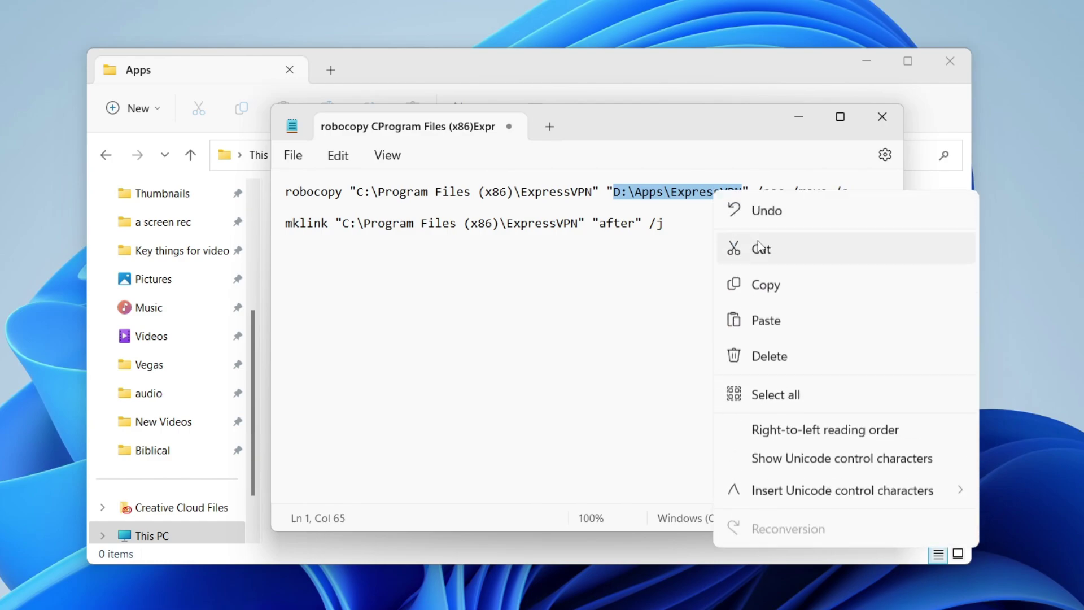
{"action": "left_click", "coordinate": [765, 285]}
{"action": "double_click", "coordinate": [617, 225]}
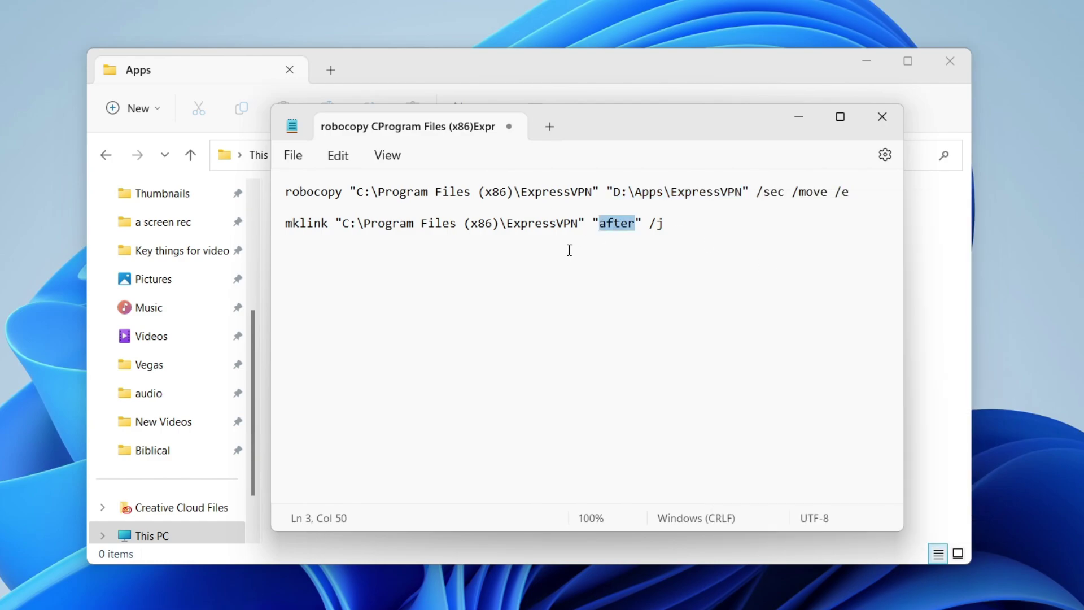
{"action": "key", "text": "BackSpace"}
{"action": "right_click", "coordinate": [599, 224]}
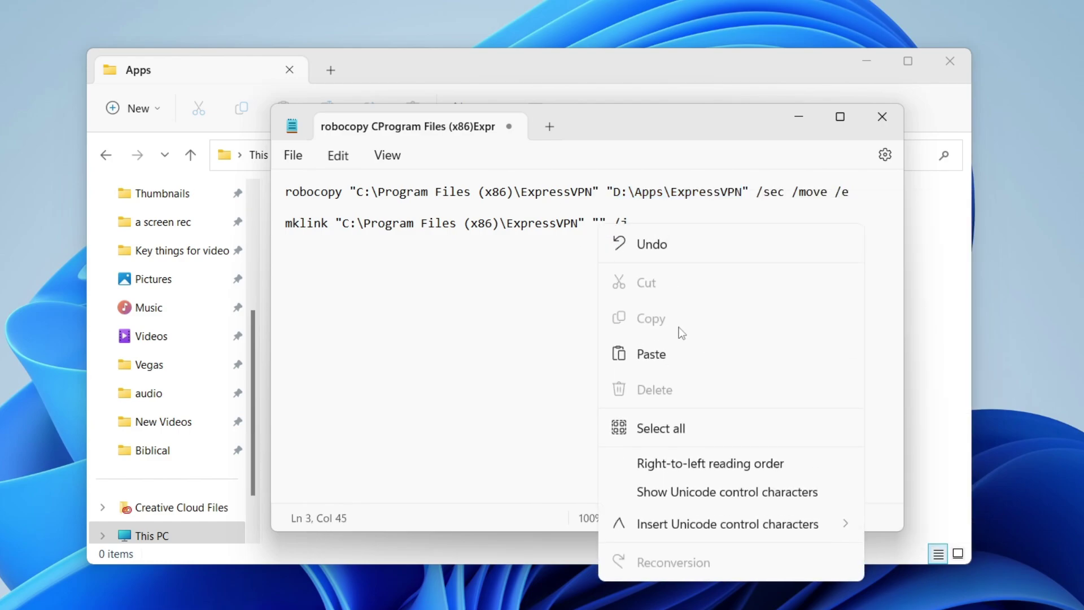
{"action": "left_click", "coordinate": [681, 354]}
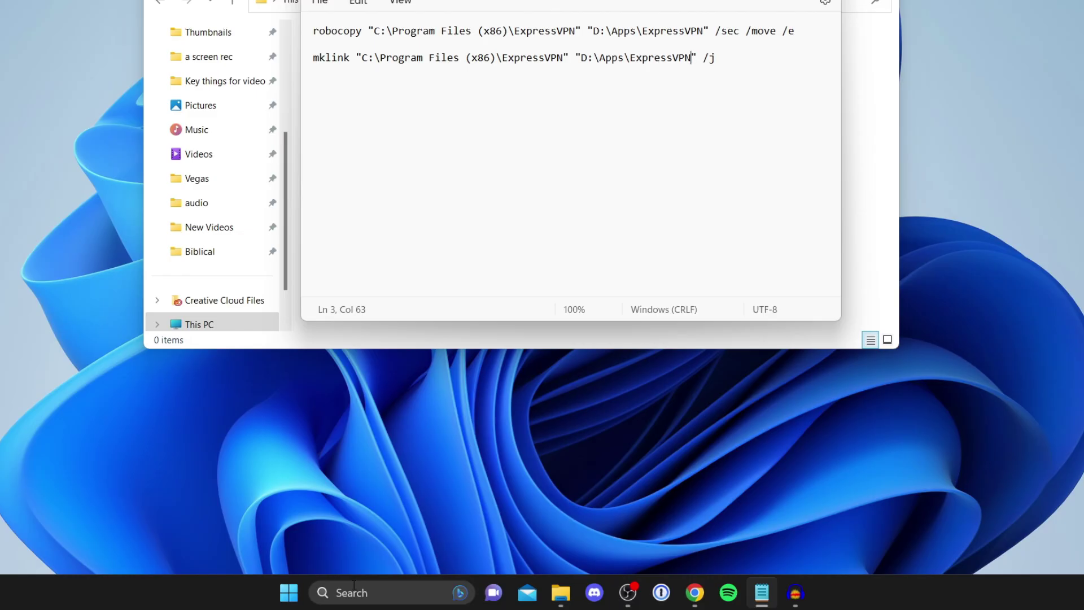
{"action": "left_click", "coordinate": [350, 593]}
Launch Command Prompt as administrator and arrange it beside Notepad
{"action": "type", "text": "cmd"}
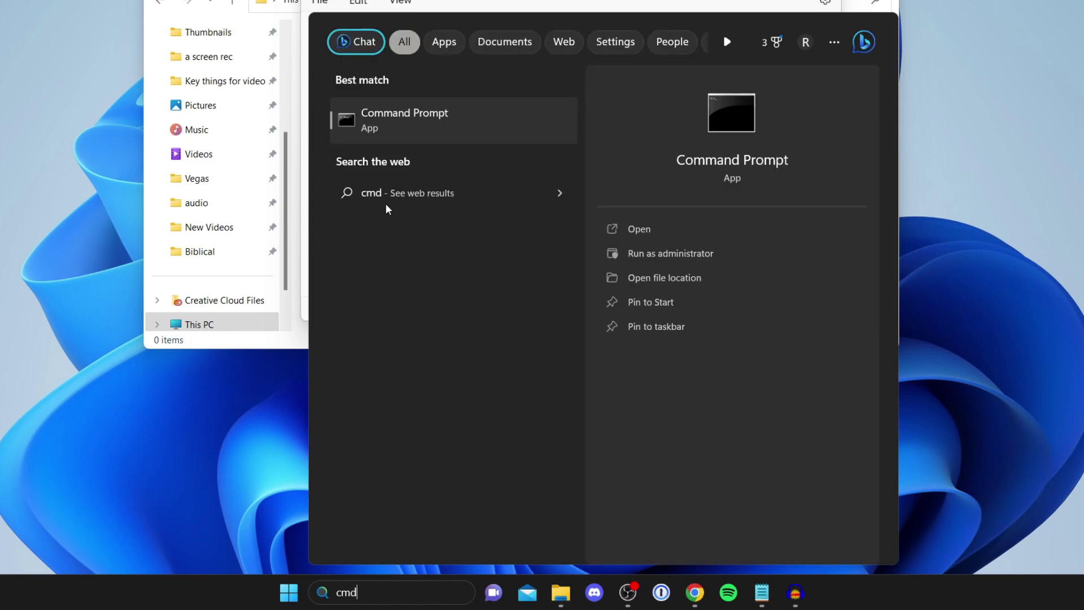
{"action": "right_click", "coordinate": [392, 125]}
{"action": "left_click", "coordinate": [473, 141]}
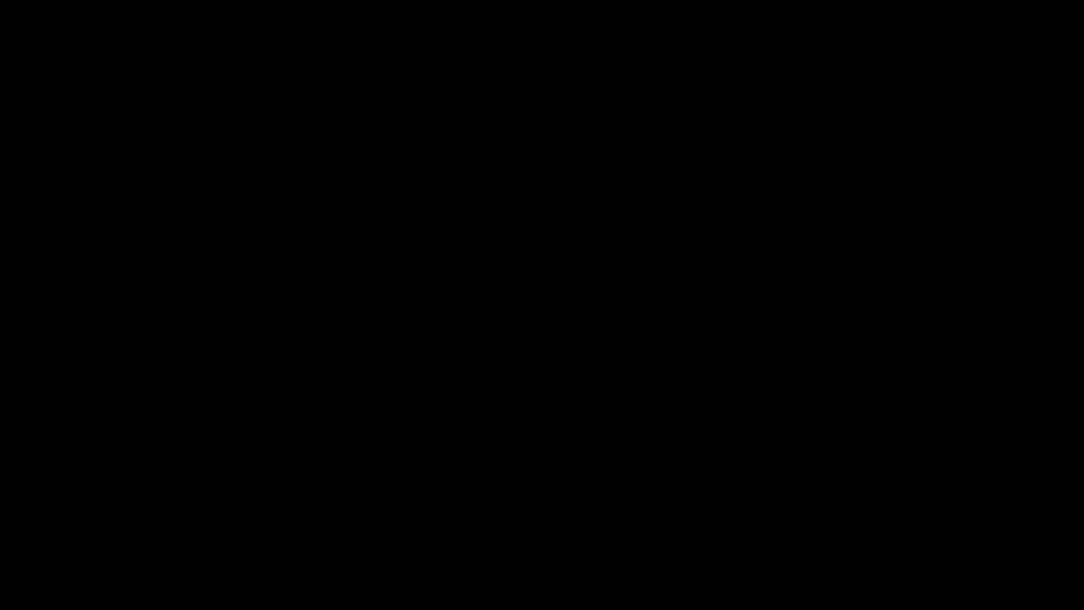
{"action": "left_click", "coordinate": [505, 364]}
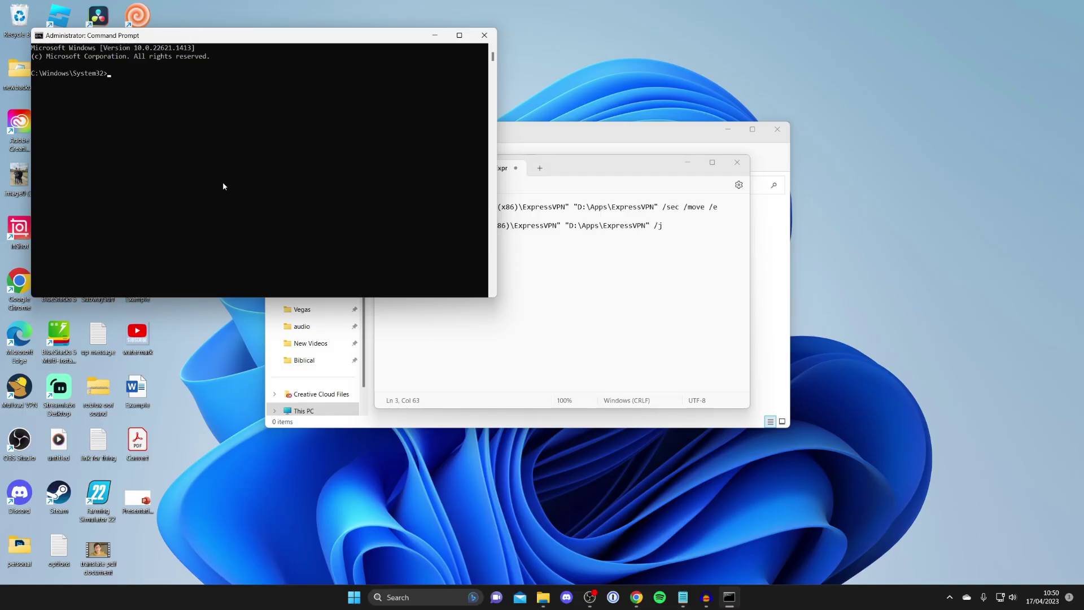
{"action": "left_click_drag", "start_coordinate": [289, 37], "coordinate": [582, 201]}
{"action": "left_click_drag", "start_coordinate": [576, 165], "coordinate": [765, 224]}
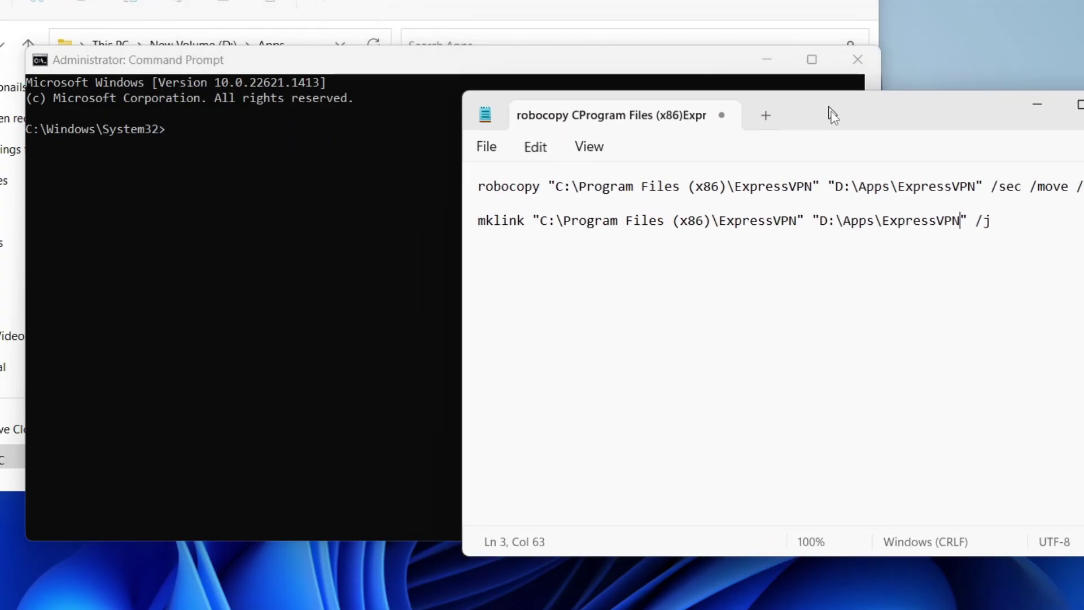
{"action": "left_click_drag", "start_coordinate": [833, 116], "coordinate": [810, 254]}
Paste the robocopy move command into the console to move ExpressVPN to D:\Apps
{"action": "left_click_drag", "start_coordinate": [1073, 325], "coordinate": [455, 291]}
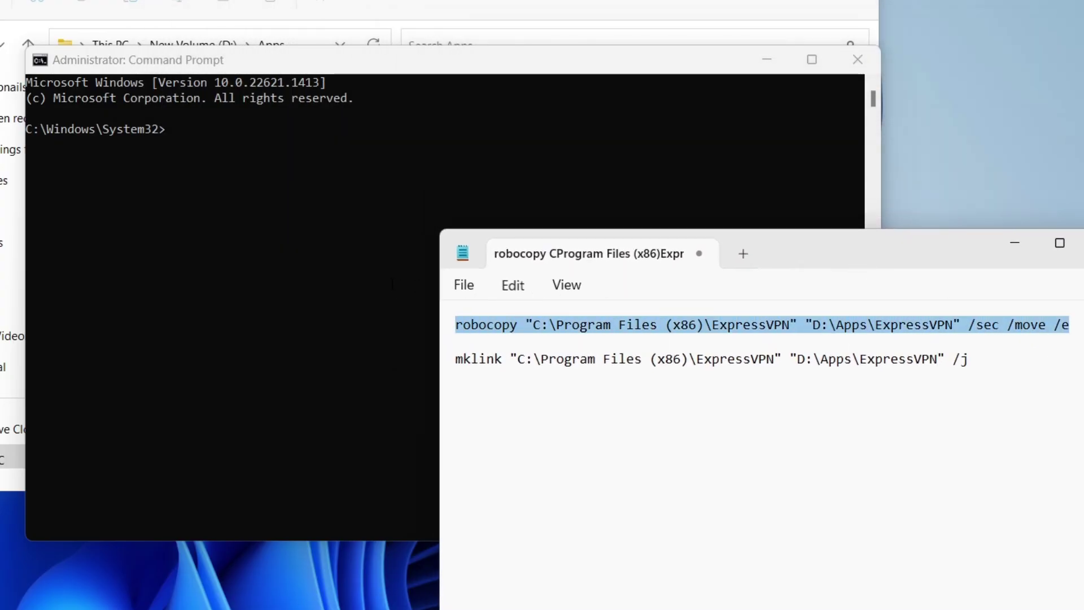
{"action": "right_click", "coordinate": [576, 328]}
{"action": "left_click", "coordinate": [658, 435]}
{"action": "left_click", "coordinate": [371, 65]}
{"action": "left_click", "coordinate": [518, 332]}
{"action": "triple_click", "coordinate": [518, 332]}
{"action": "right_click", "coordinate": [598, 330]}
{"action": "left_click", "coordinate": [693, 428]}
{"action": "left_click", "coordinate": [321, 67]}
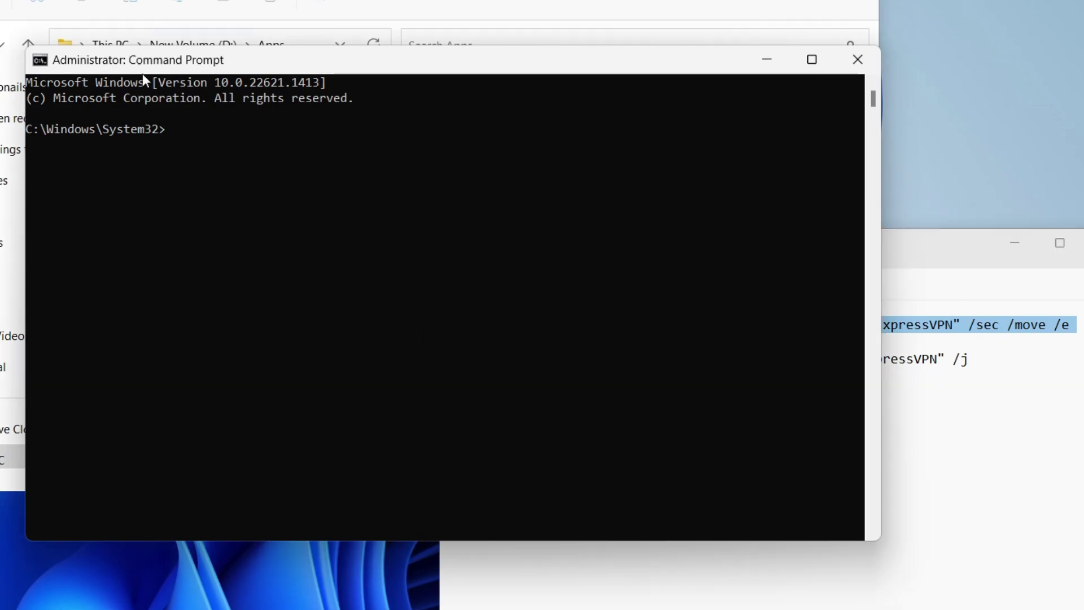
{"action": "right_click", "coordinate": [171, 139]}
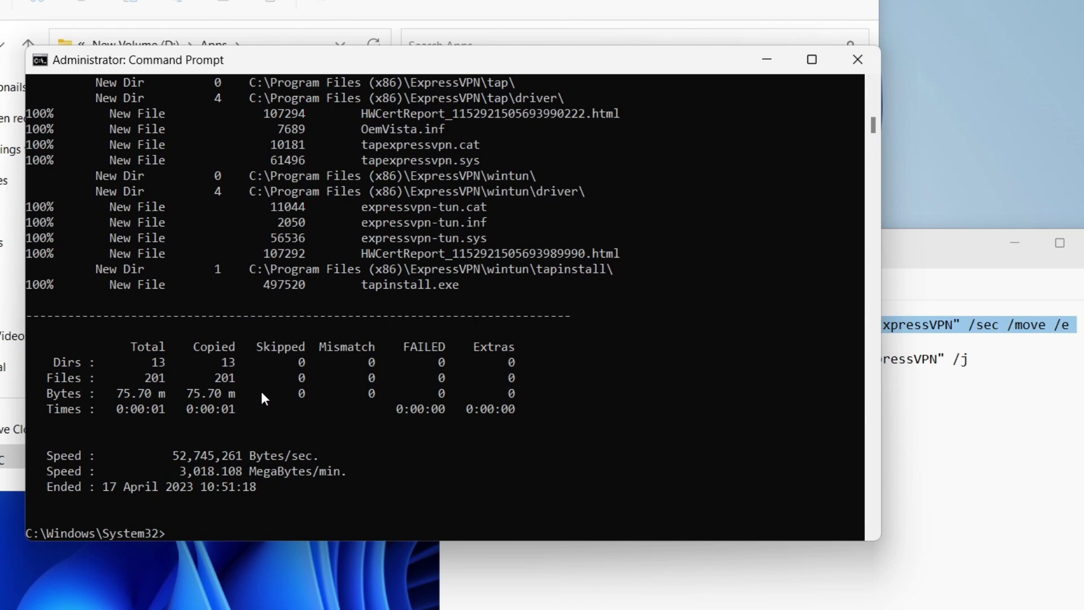
Copy the mklink junction command from Notepad and run it in Command Prompt
{"action": "left_click", "coordinate": [944, 264]}
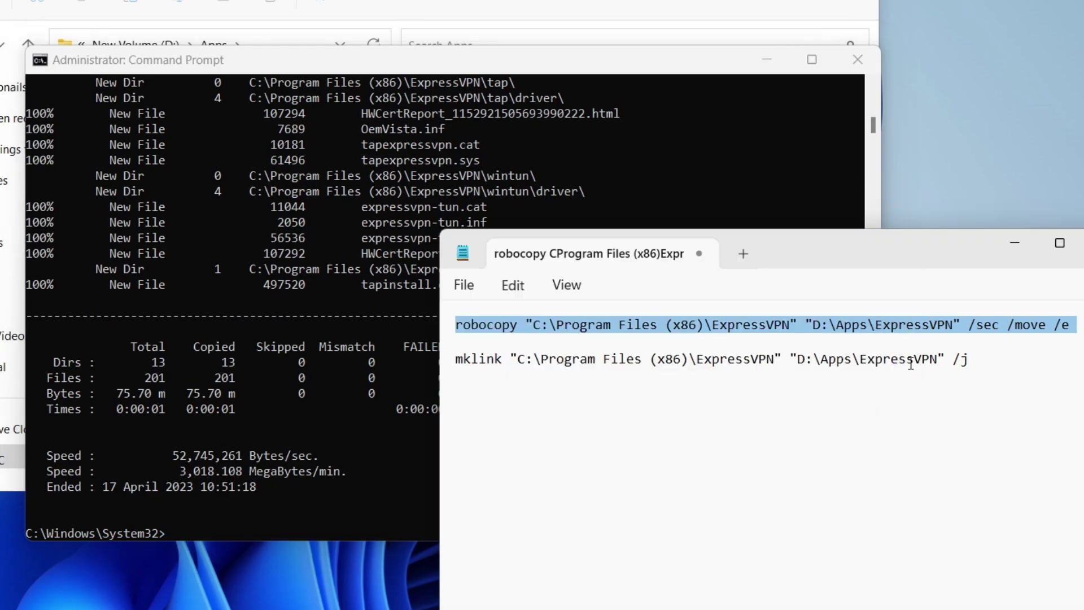
{"action": "triple_click", "coordinate": [911, 363]}
{"action": "left_click", "coordinate": [992, 357]}
{"action": "left_click_drag", "start_coordinate": [977, 353], "coordinate": [445, 364]}
{"action": "right_click", "coordinate": [490, 362]}
{"action": "left_click", "coordinate": [553, 460]}
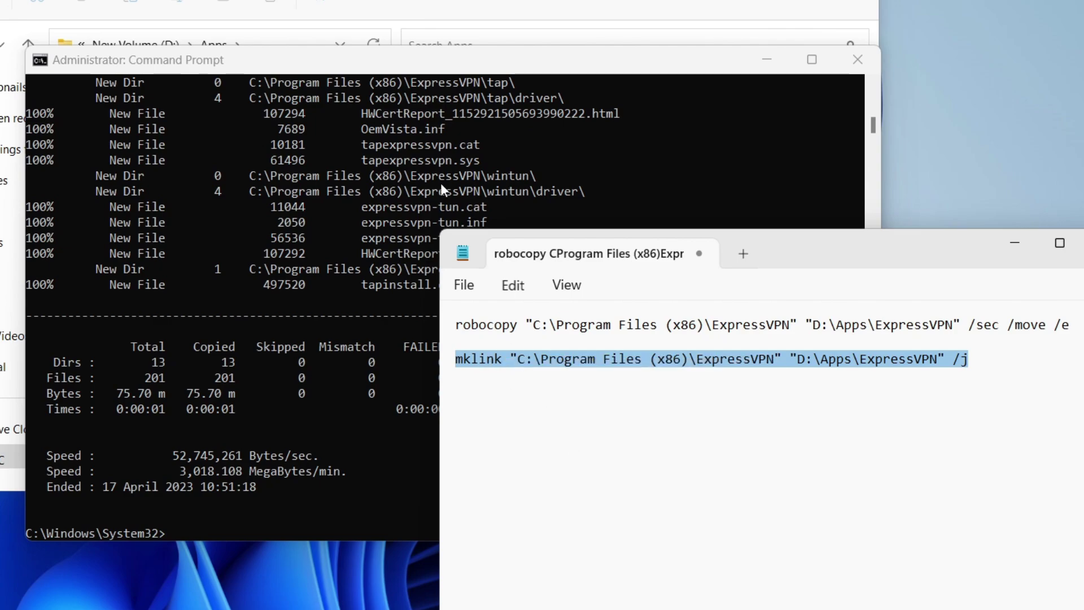
{"action": "left_click_drag", "start_coordinate": [433, 63], "coordinate": [412, 27]}
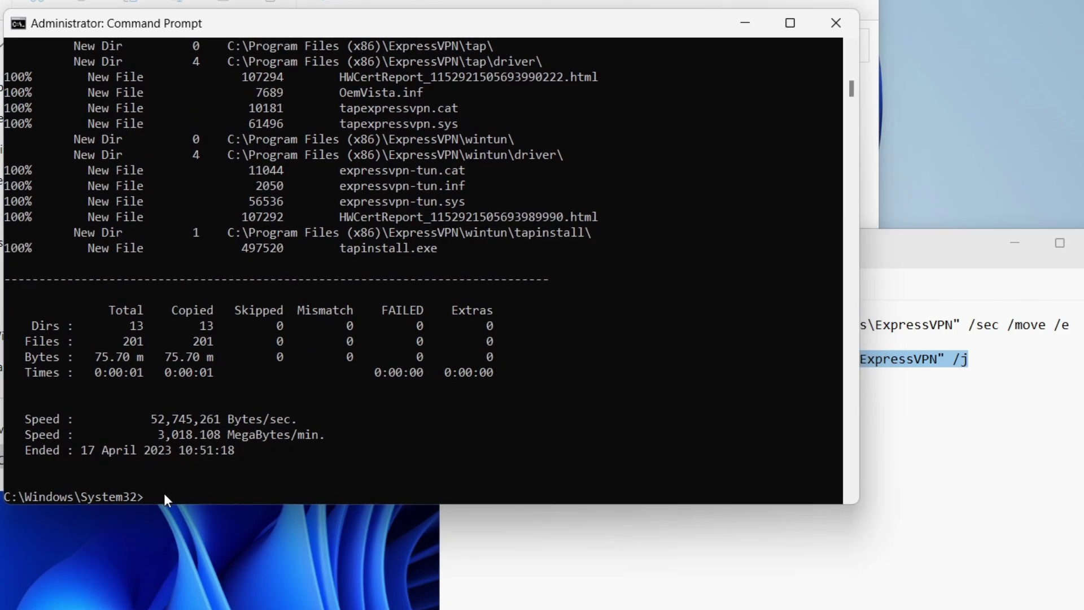
{"action": "right_click", "coordinate": [144, 493]}
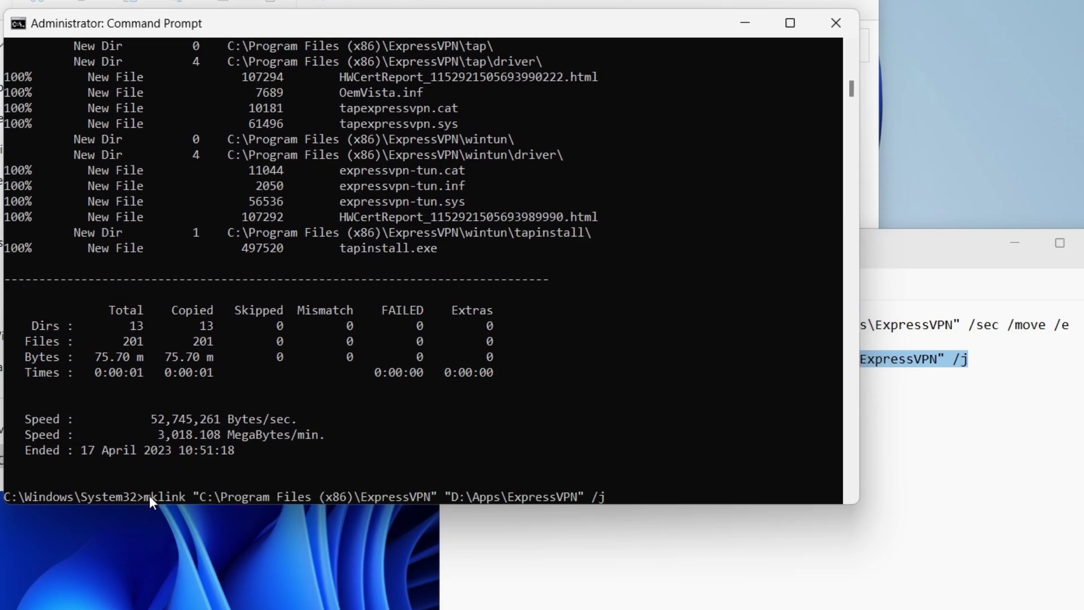
{"action": "key", "text": "Return"}
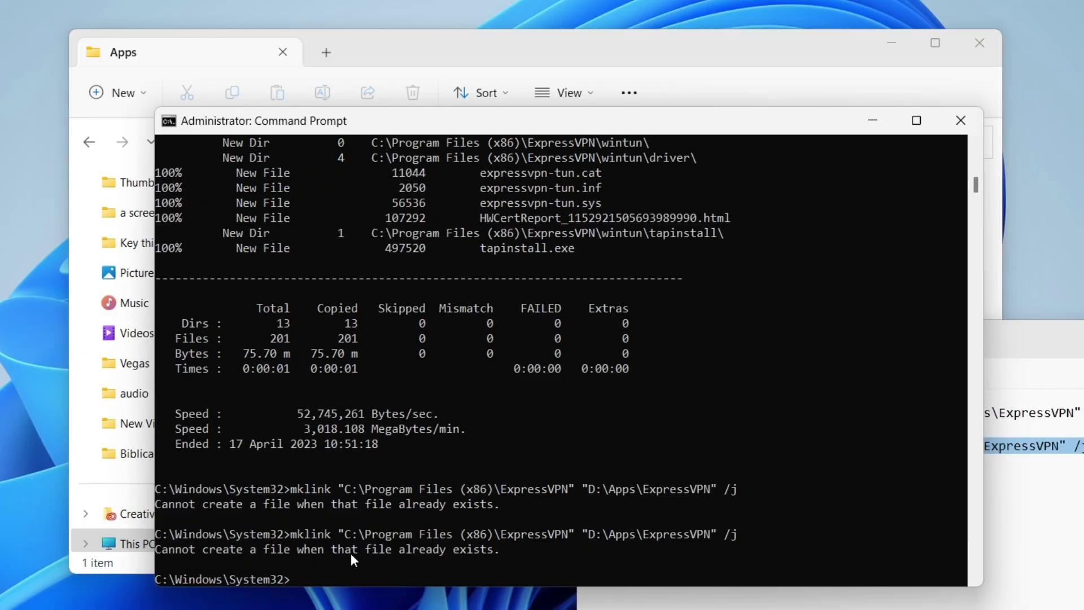
{"action": "left_click", "coordinate": [527, 51]}
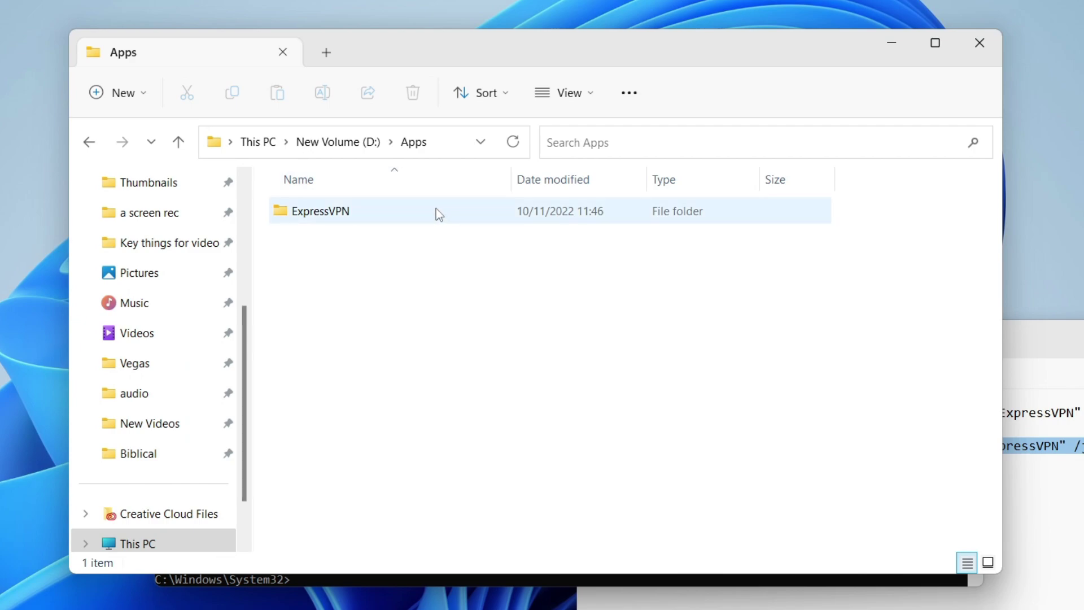
Check the moved ExpressVPN folder inside D:\Apps
{"action": "double_click", "coordinate": [414, 222]}
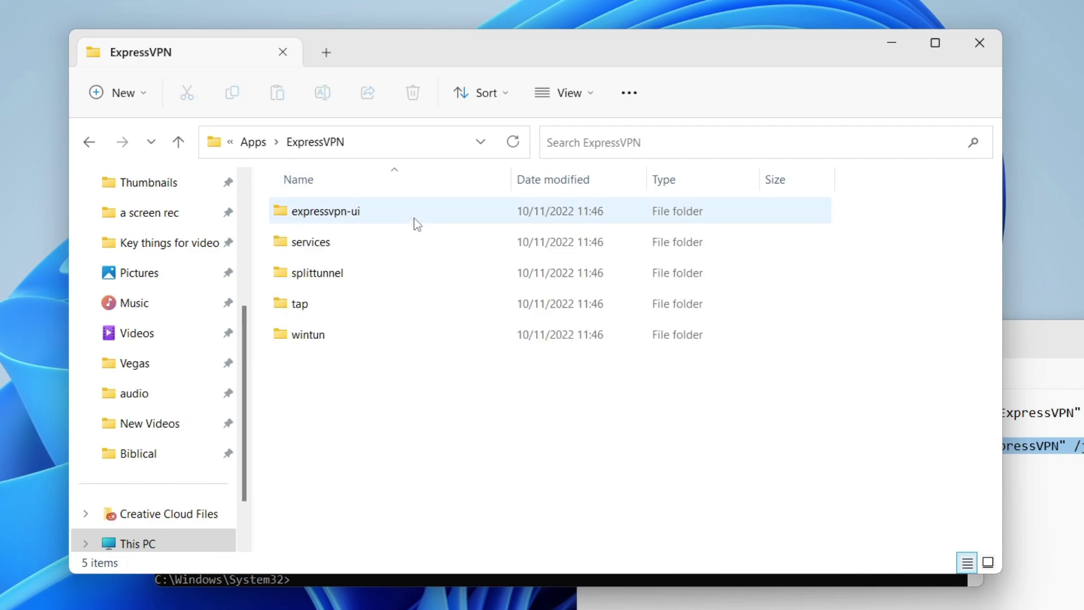
{"action": "left_click", "coordinate": [255, 144]}
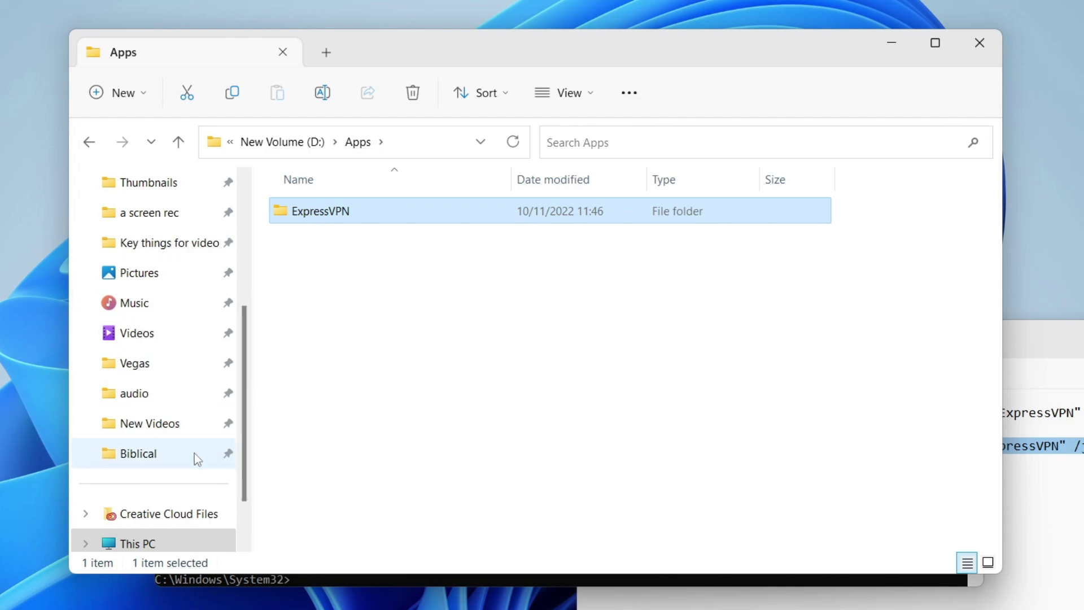
{"action": "scroll", "coordinate": [197, 452], "scroll_direction": "up", "scroll_amount": 2}
{"action": "scroll", "coordinate": [199, 448], "scroll_direction": "down", "scroll_amount": 3}
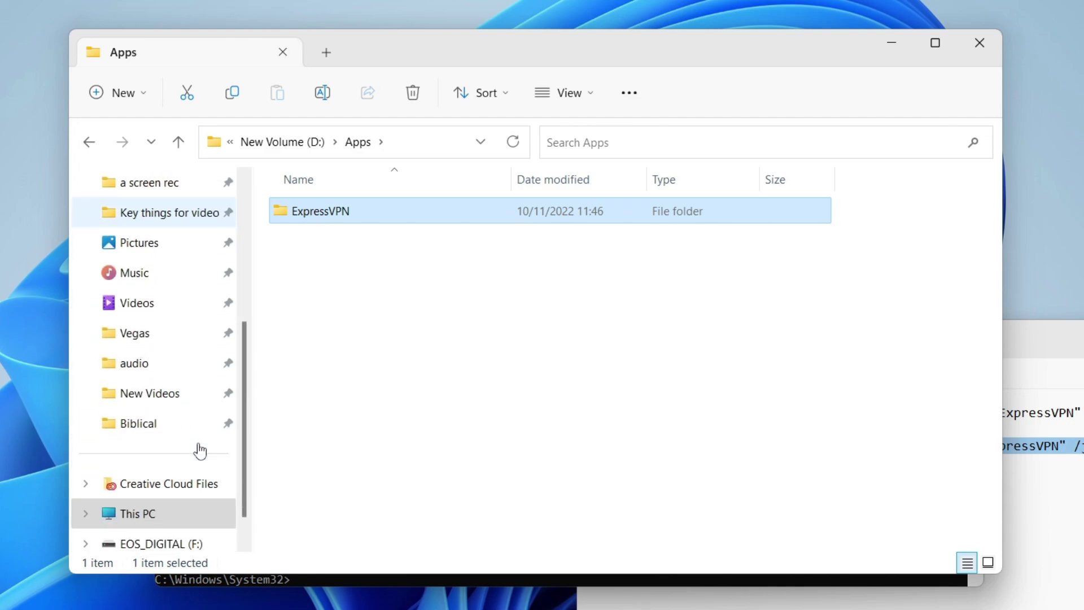
Go to C:\Program Files (x86) and select the old ExpressVPN folder
{"action": "left_click", "coordinate": [179, 518]}
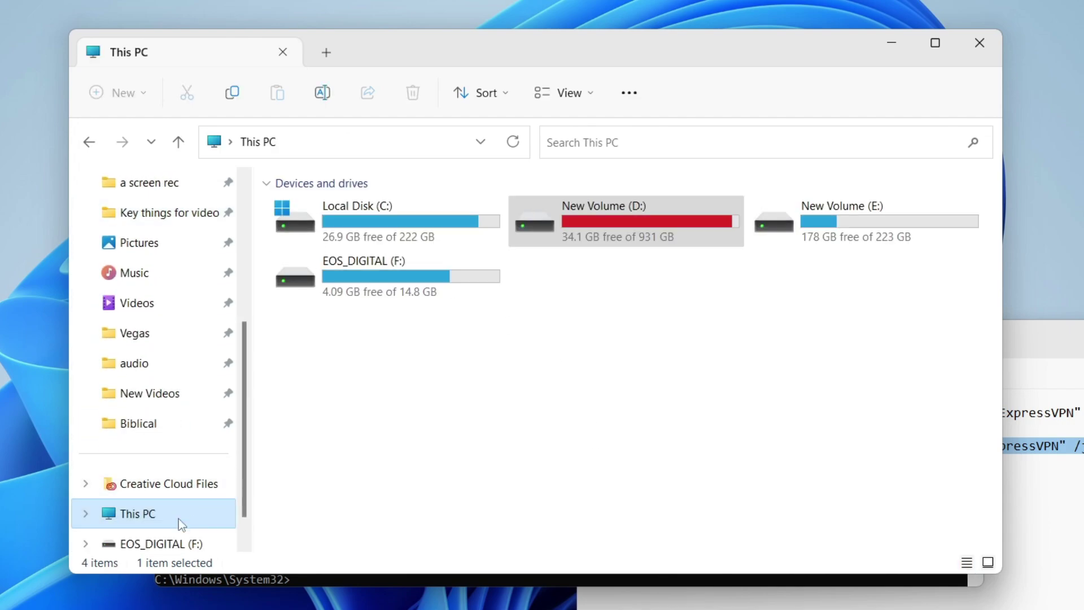
{"action": "double_click", "coordinate": [390, 242]}
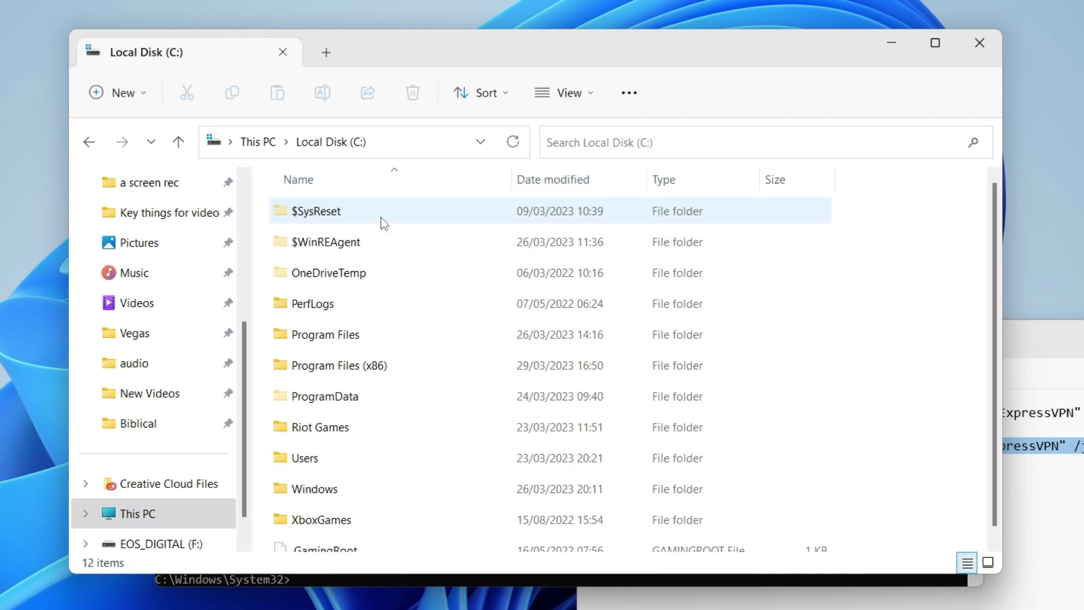
{"action": "double_click", "coordinate": [382, 357]}
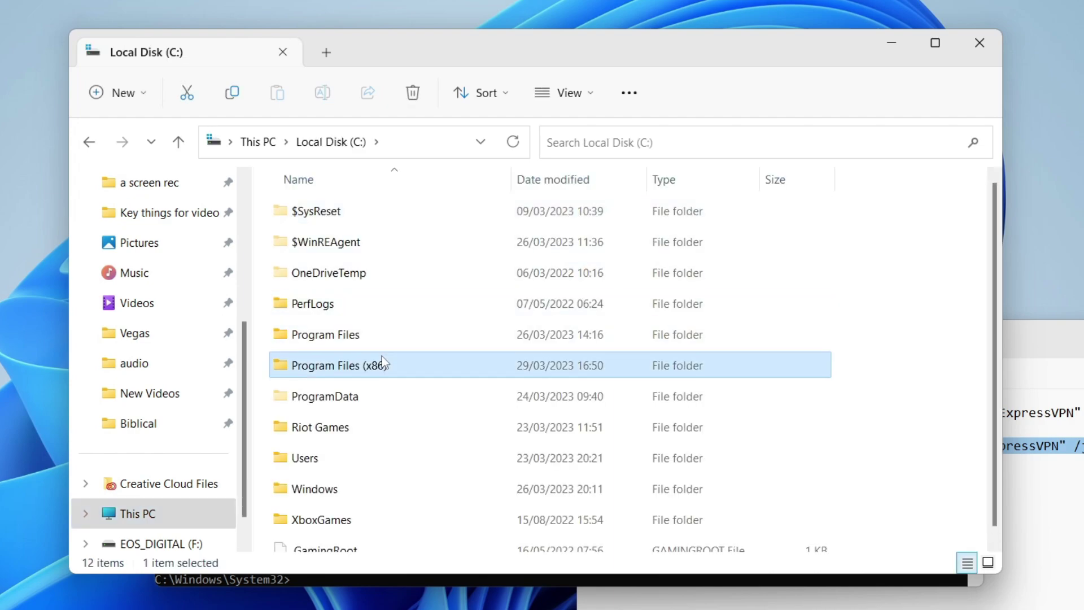
{"action": "scroll", "coordinate": [395, 378], "scroll_direction": "down", "scroll_amount": 1}
{"action": "left_click", "coordinate": [385, 441]}
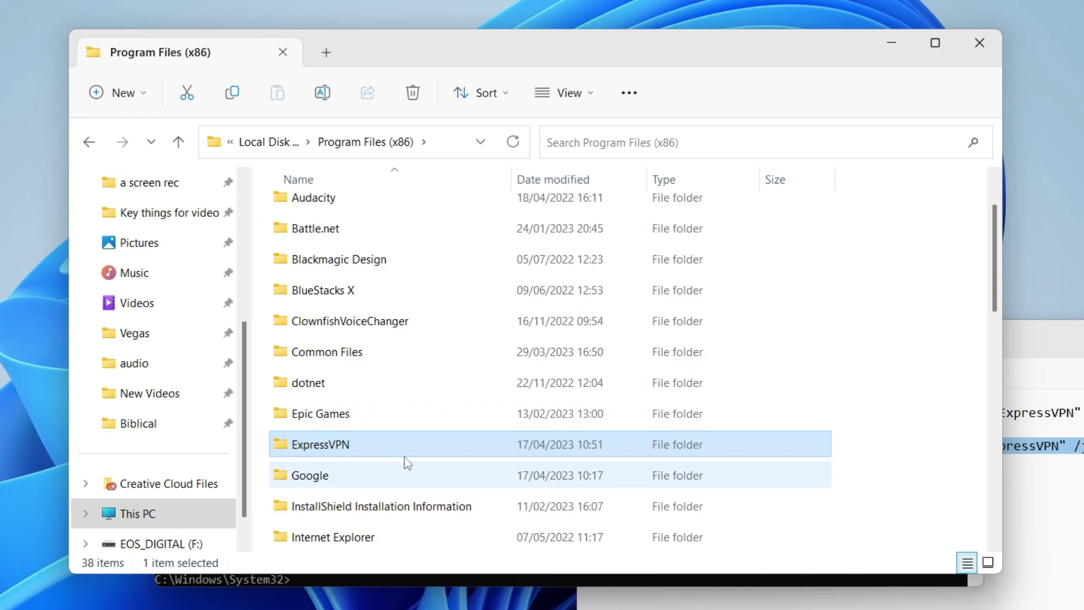
{"action": "right_click", "coordinate": [416, 446]}
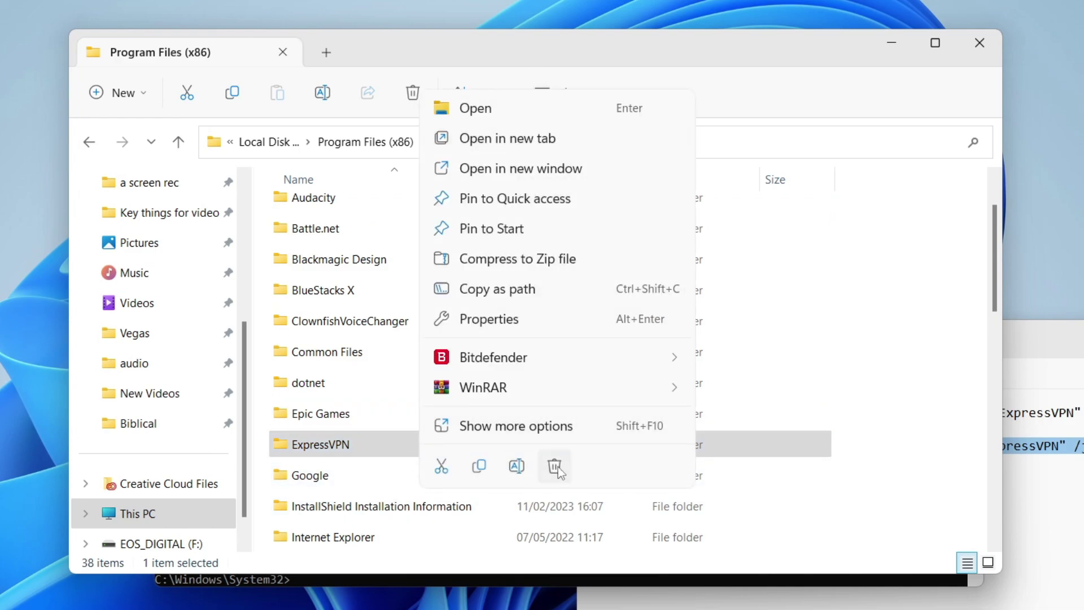
Delete the old ExpressVPN folder, retrying past the Folder In Use warning
{"action": "left_click", "coordinate": [555, 466]}
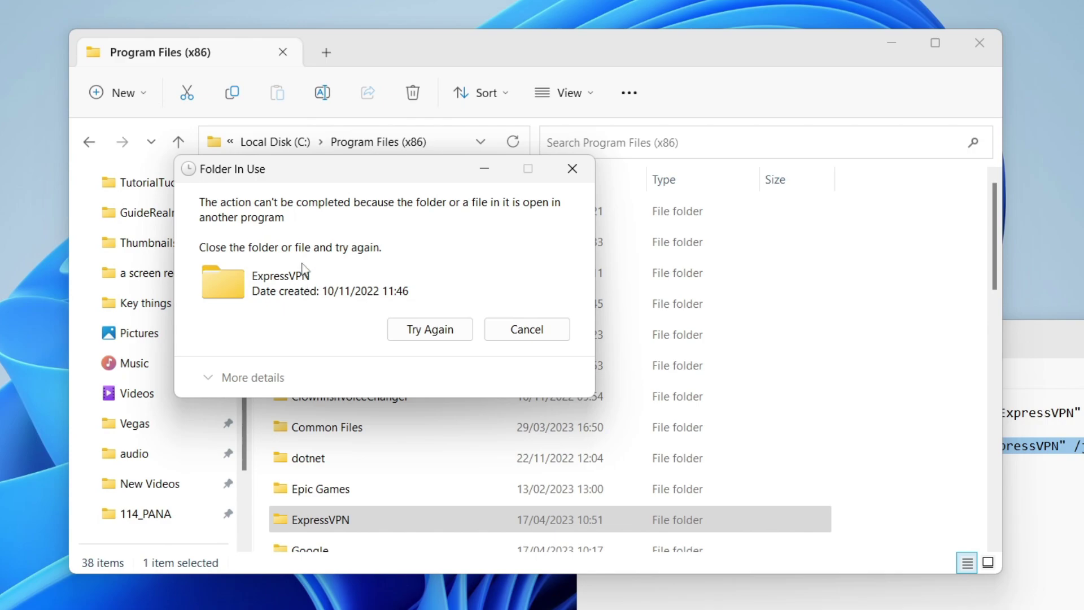
{"action": "left_click", "coordinate": [435, 332]}
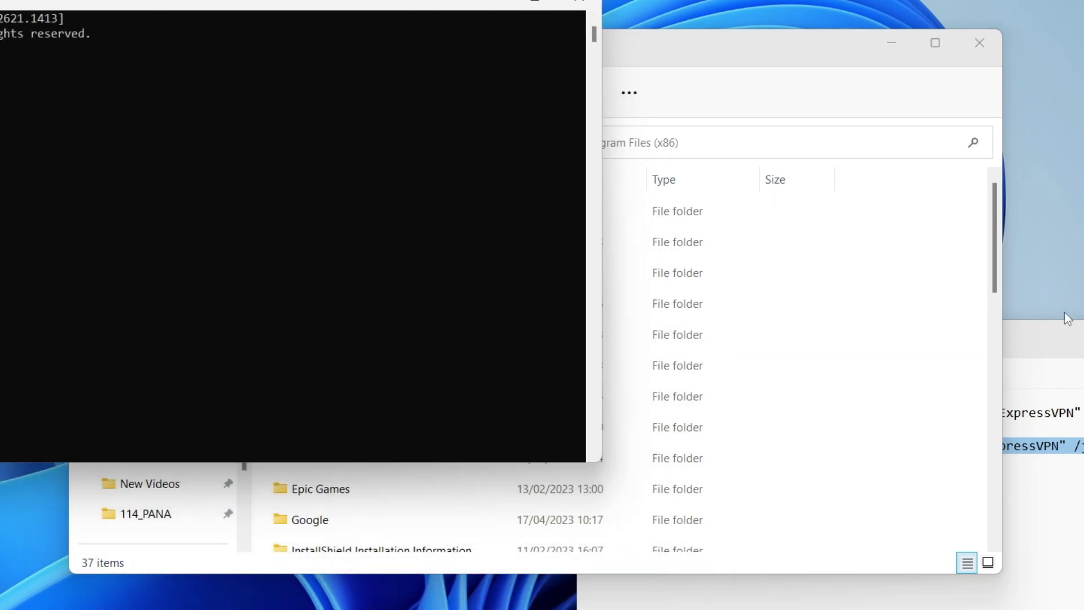
Run the mklink command from Notepad to junction C:\Program Files (x86)\ExpressVPN to D:\Apps\ExpressVPN
{"action": "left_click", "coordinate": [1067, 318]}
{"action": "left_click_drag", "start_coordinate": [1034, 341], "coordinate": [822, 229]}
{"action": "right_click", "coordinate": [709, 337]}
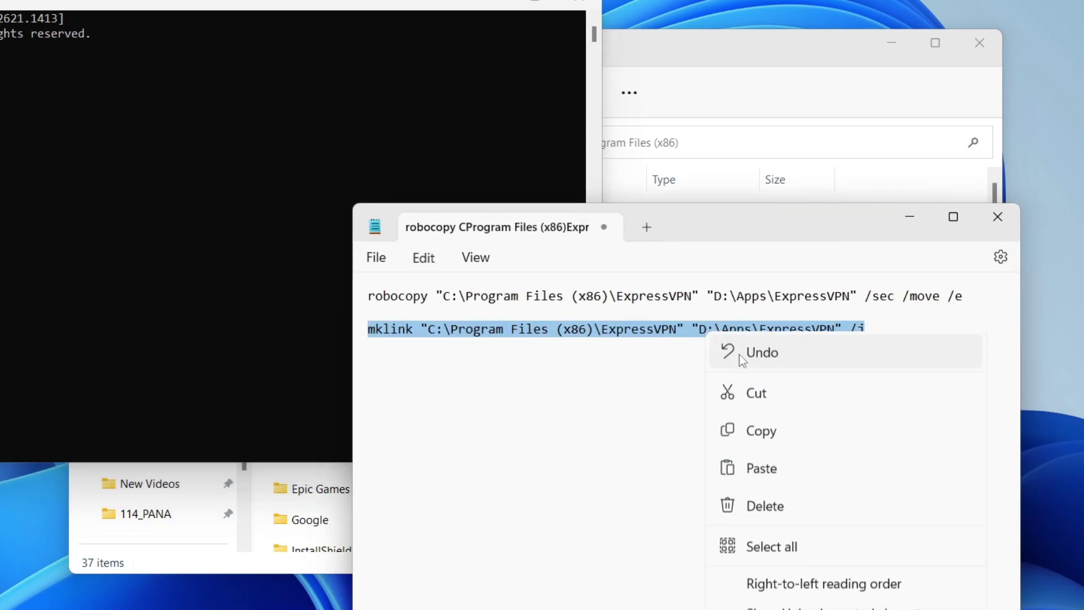
{"action": "left_click", "coordinate": [808, 441]}
{"action": "left_click_drag", "start_coordinate": [79, 1], "coordinate": [372, 74]}
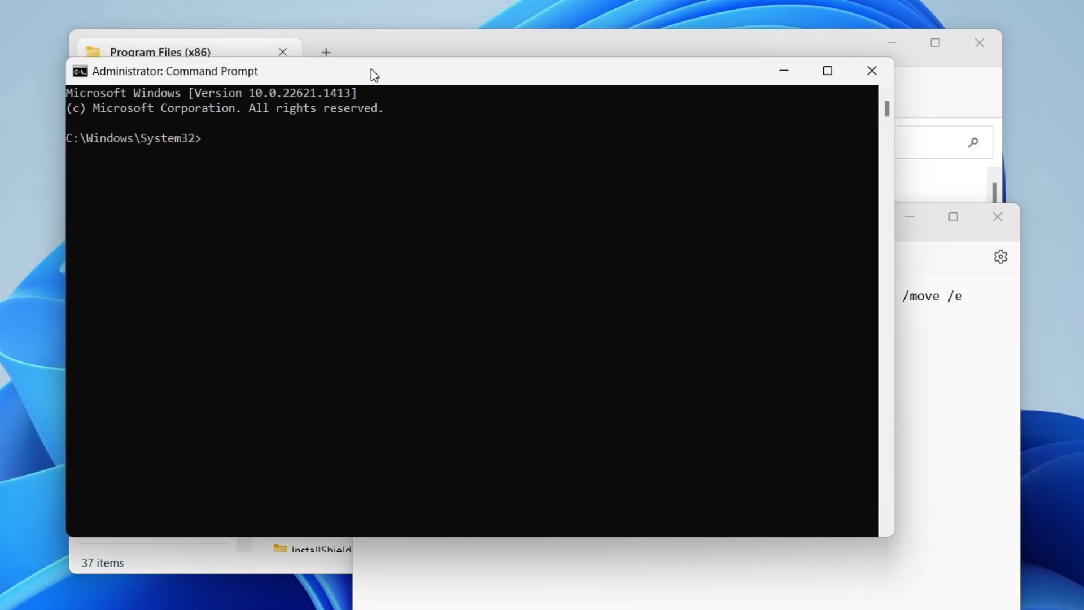
{"action": "right_click", "coordinate": [204, 137]}
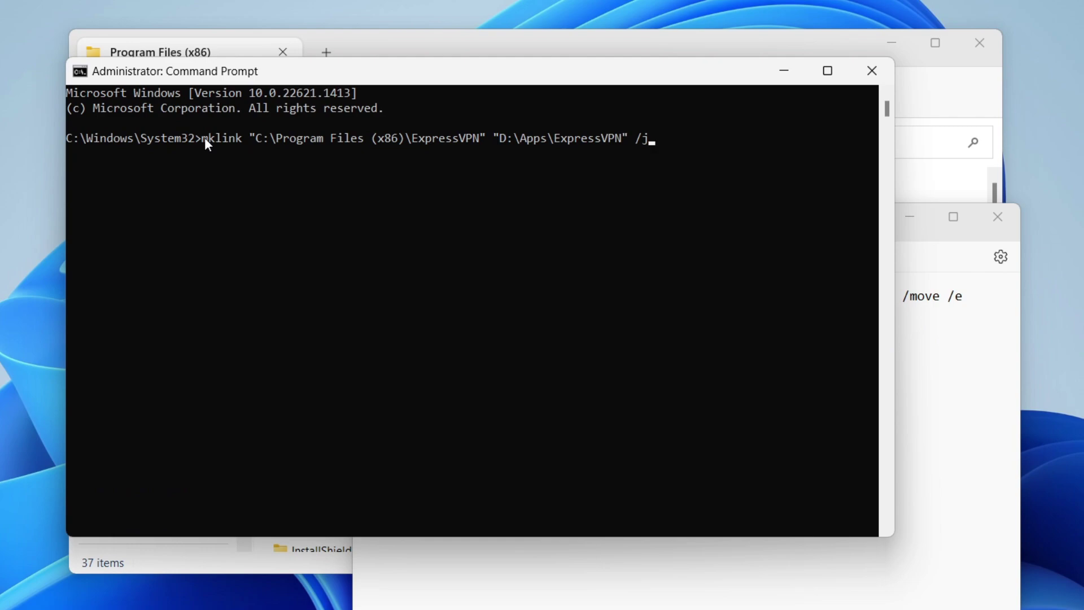
{"action": "key", "text": "Return"}
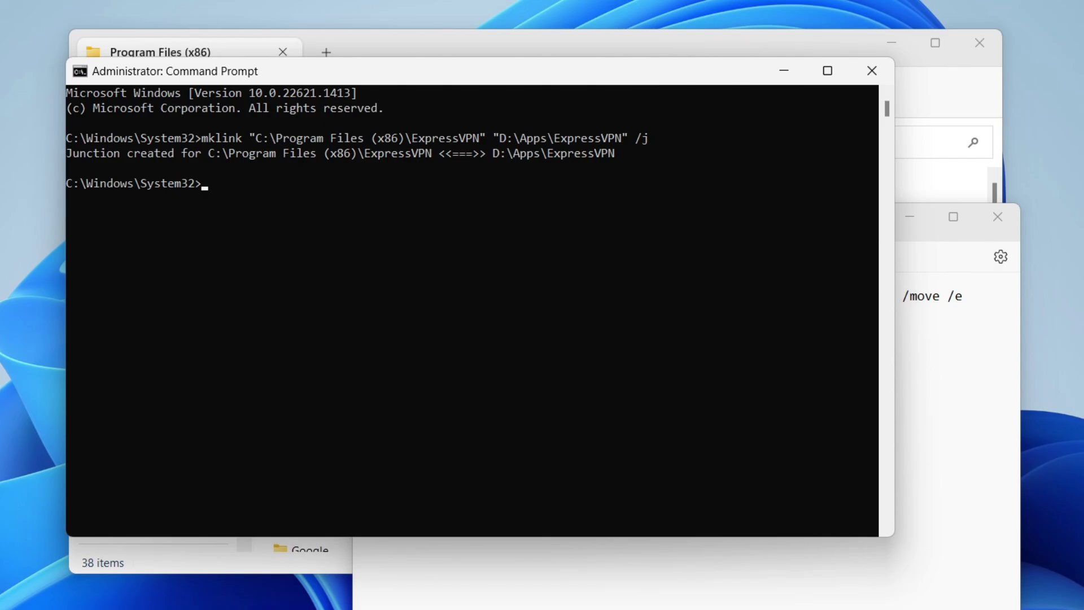
Search the taskbar for 'expressVPN' and launch the ExpressVPN app
{"action": "left_click", "coordinate": [407, 597]}
{"action": "type", "text": "expressVPN"}
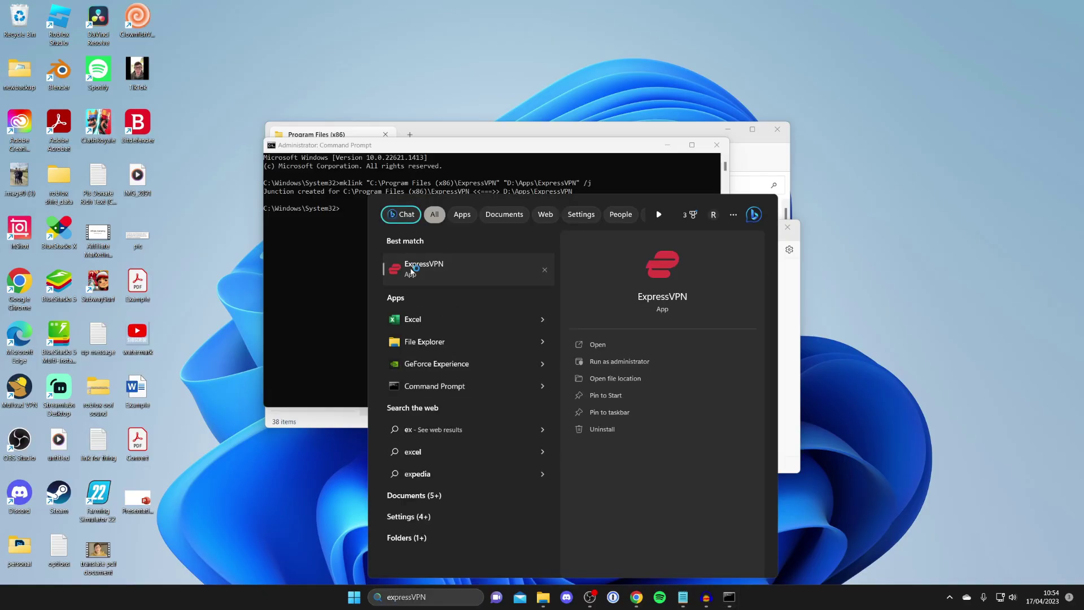
{"action": "left_click", "coordinate": [412, 270]}
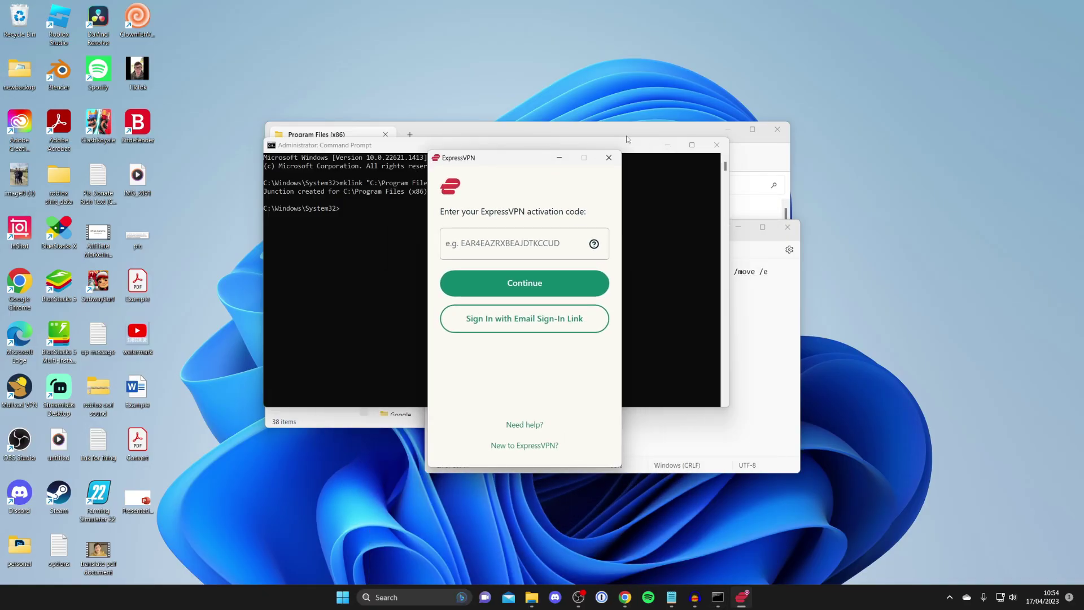